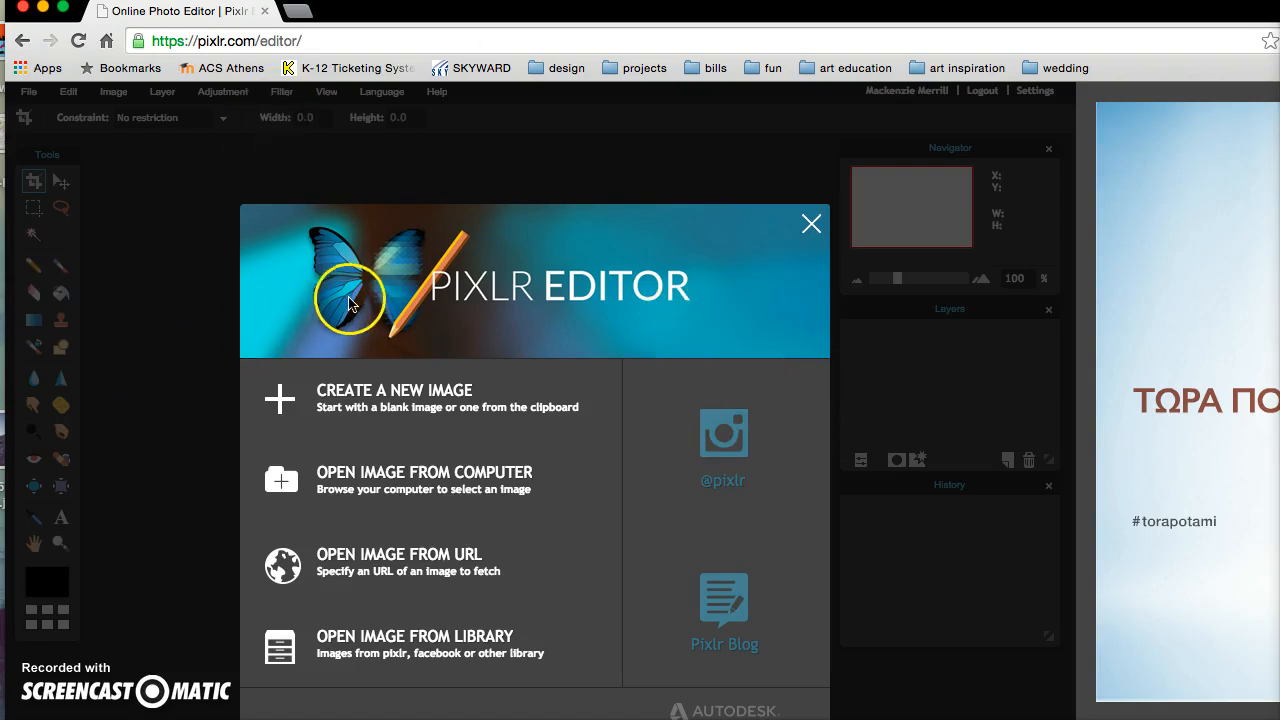
Dismiss the start screen to reach the empty editor workspace
click(811, 225)
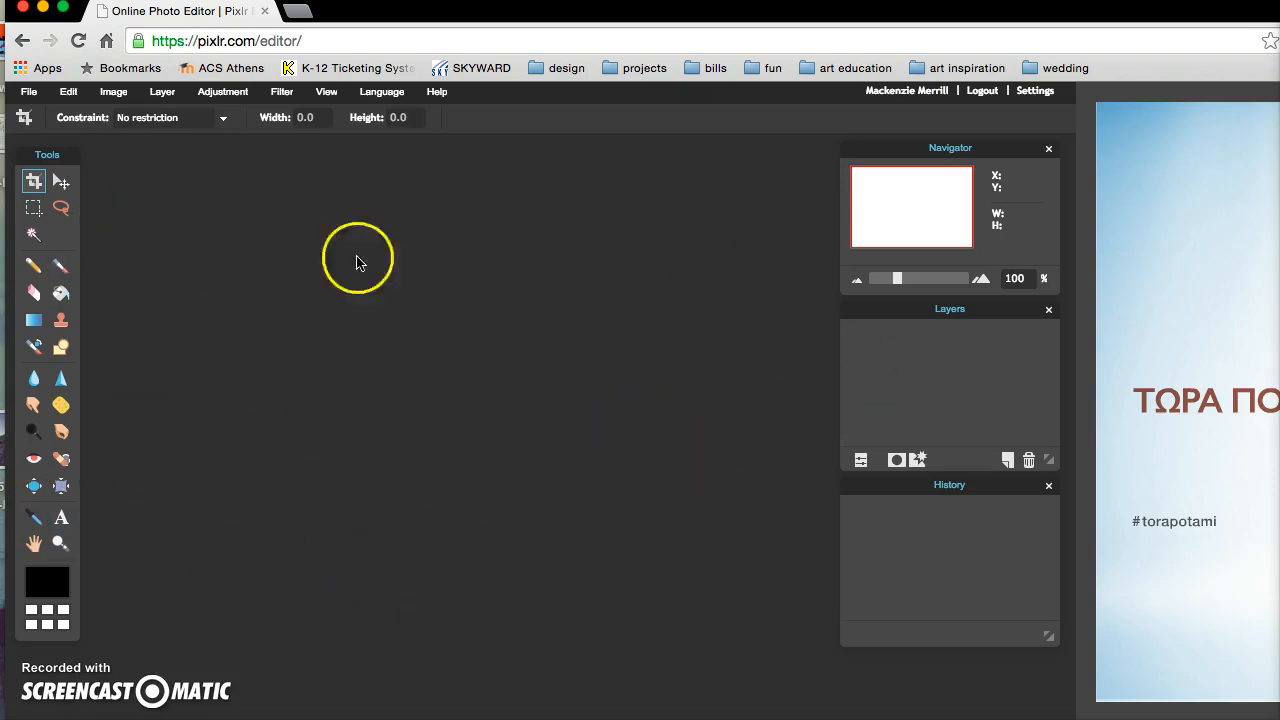
drag(469, 19, 469, 23)
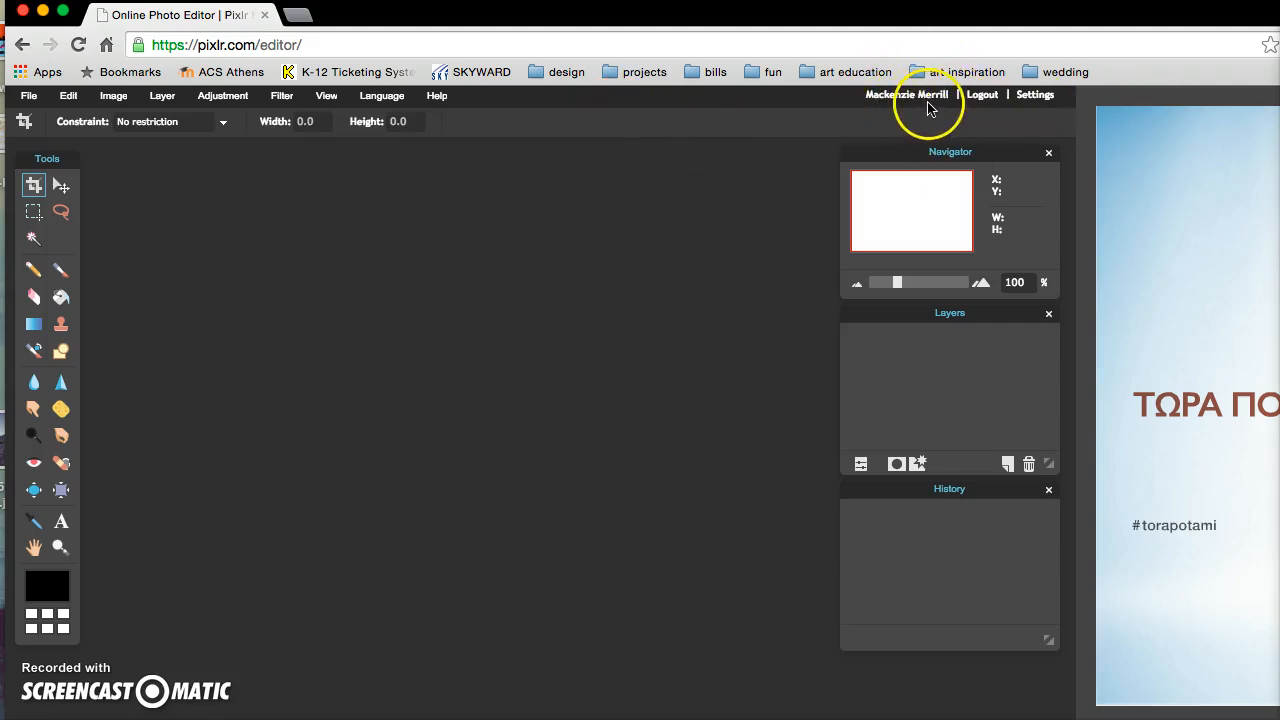
click(172, 55)
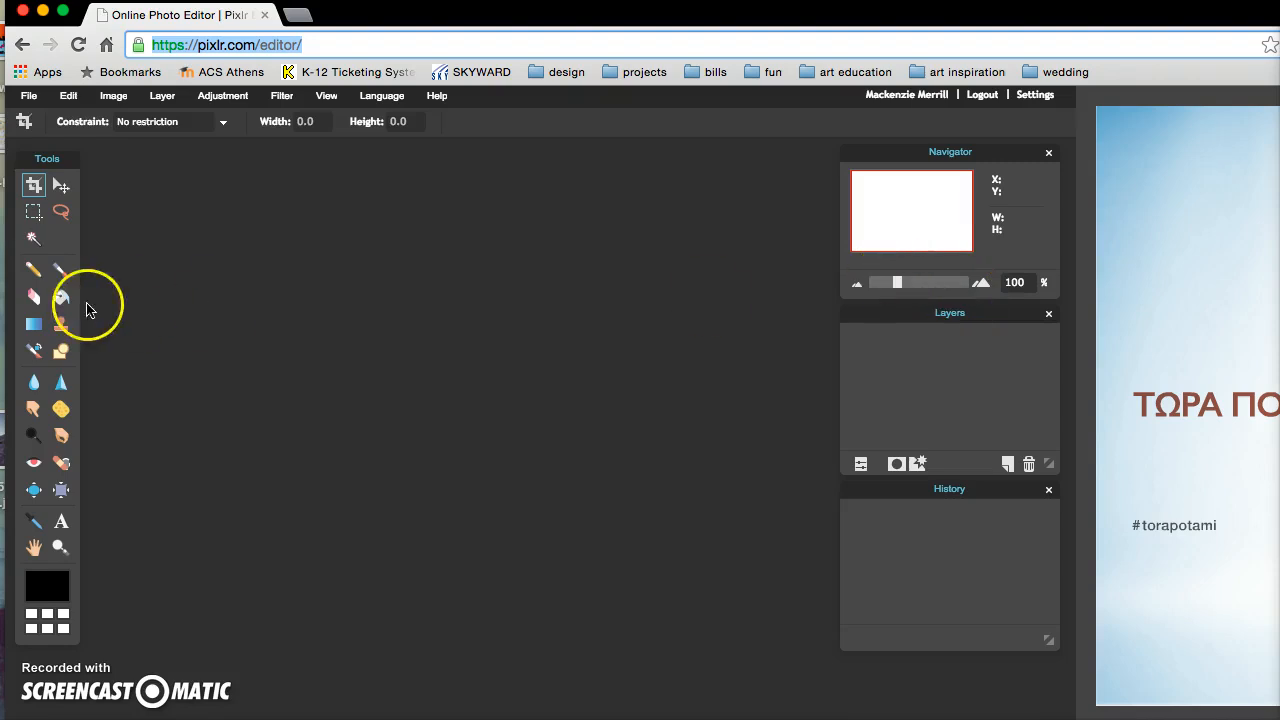
Reposition the Tools, Navigator, Layers and History panels slightly around the empty workspace
mouse_move(23, 170)
mouse_down()
mouse_move(229, 160)
mouse_move(206, 134)
mouse_move(151, 200)
mouse_move(39, 186)
mouse_up()
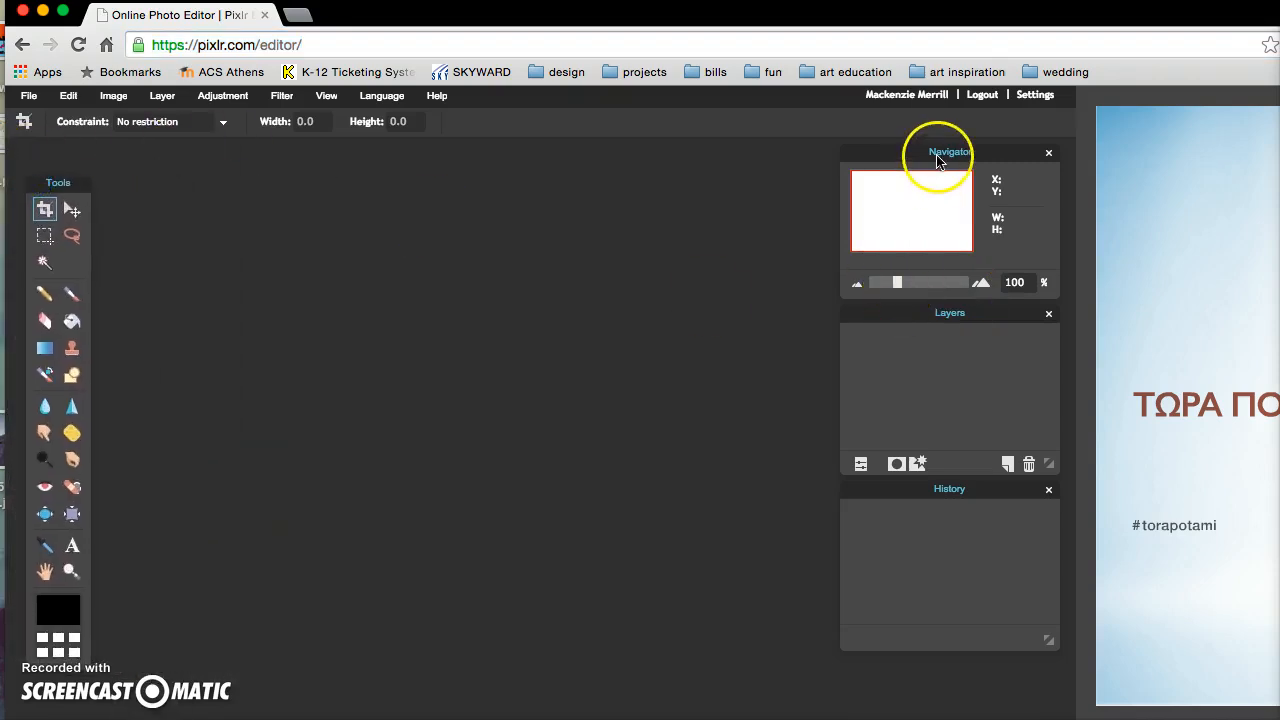
mouse_move(937, 157)
mouse_down()
mouse_move(913, 153)
mouse_move(924, 151)
mouse_up()
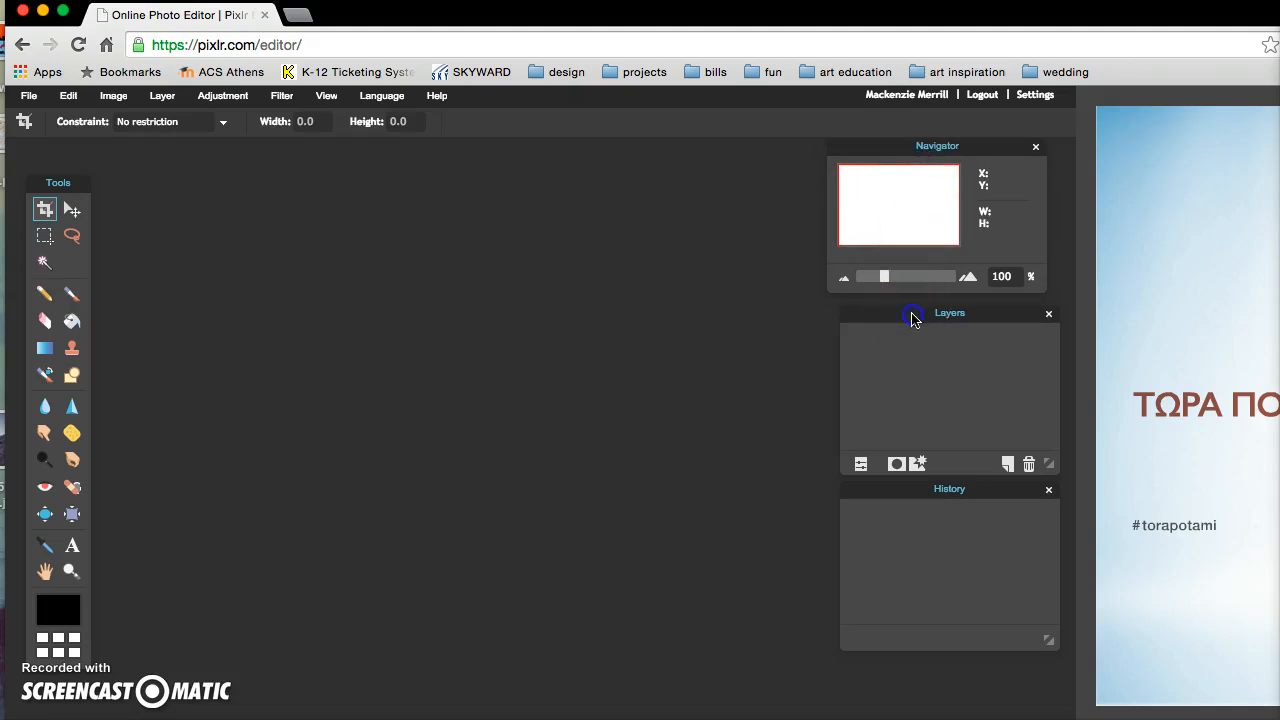
drag(912, 318, 901, 318)
drag(905, 489, 891, 502)
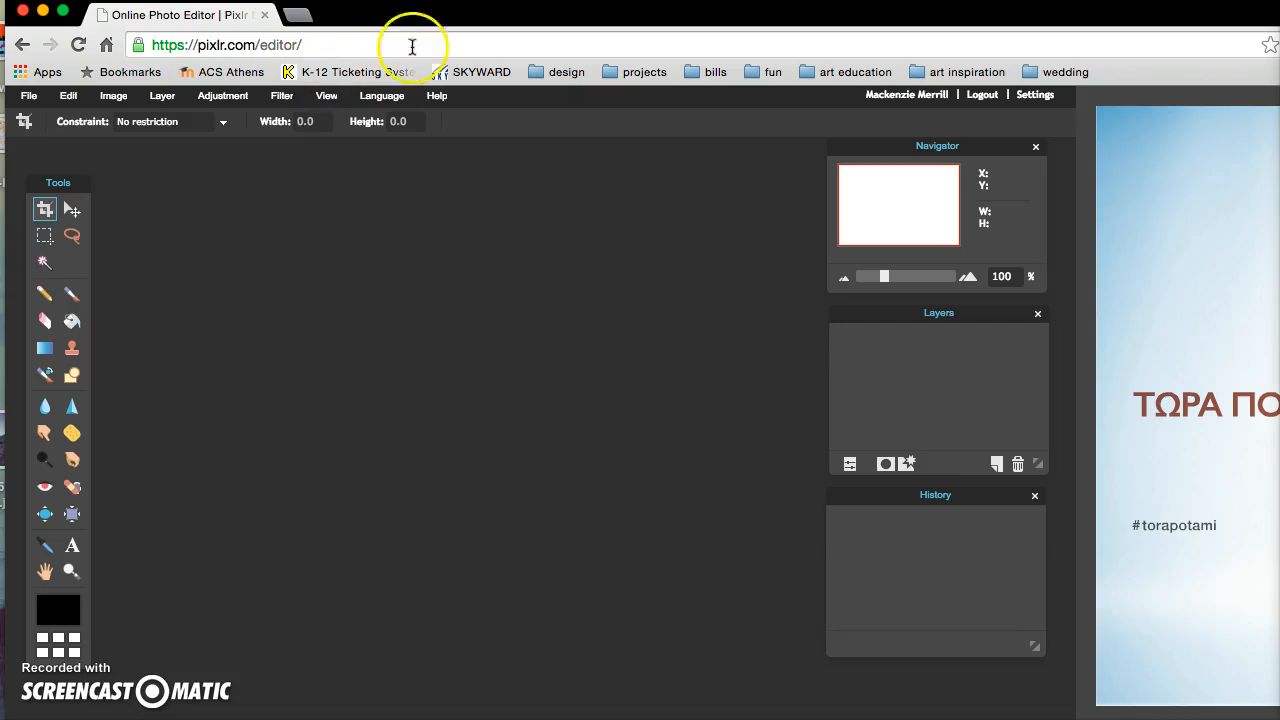
drag(447, 35, 444, 32)
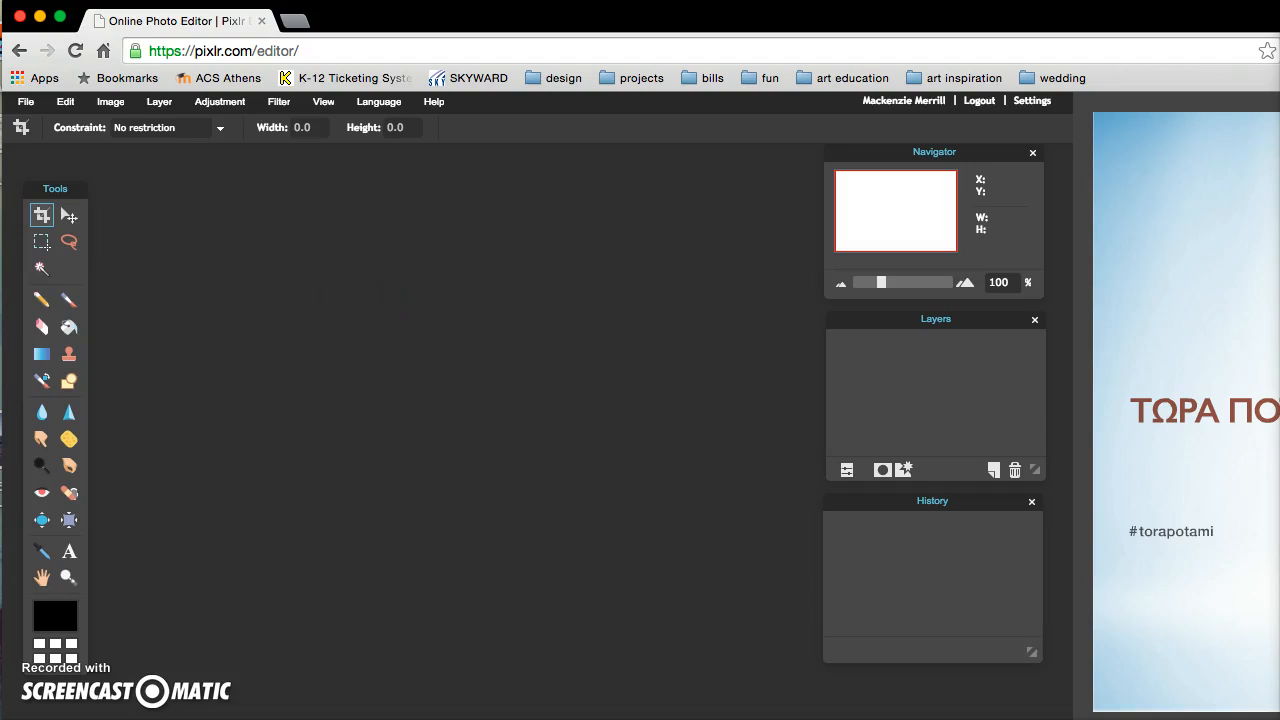
Open the image IMG_4805-edited.jpg from the computer's Desktop folder
click(28, 102)
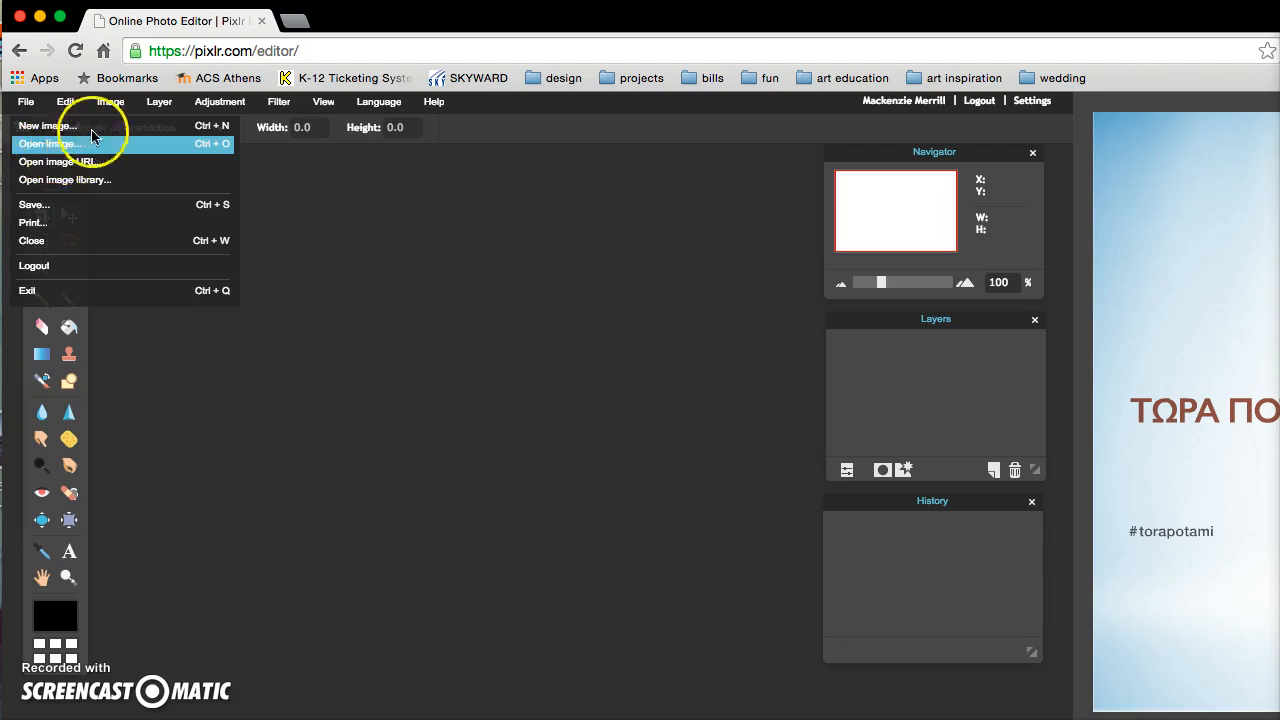
click(55, 146)
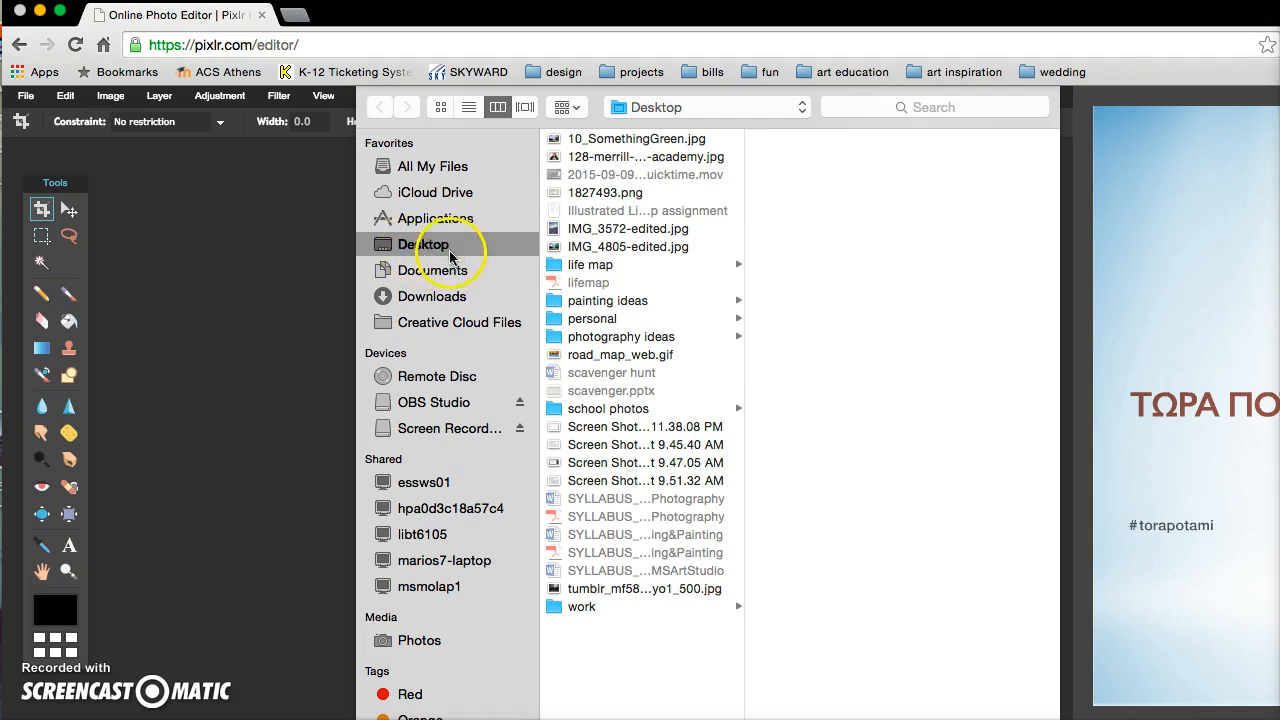
click(660, 247)
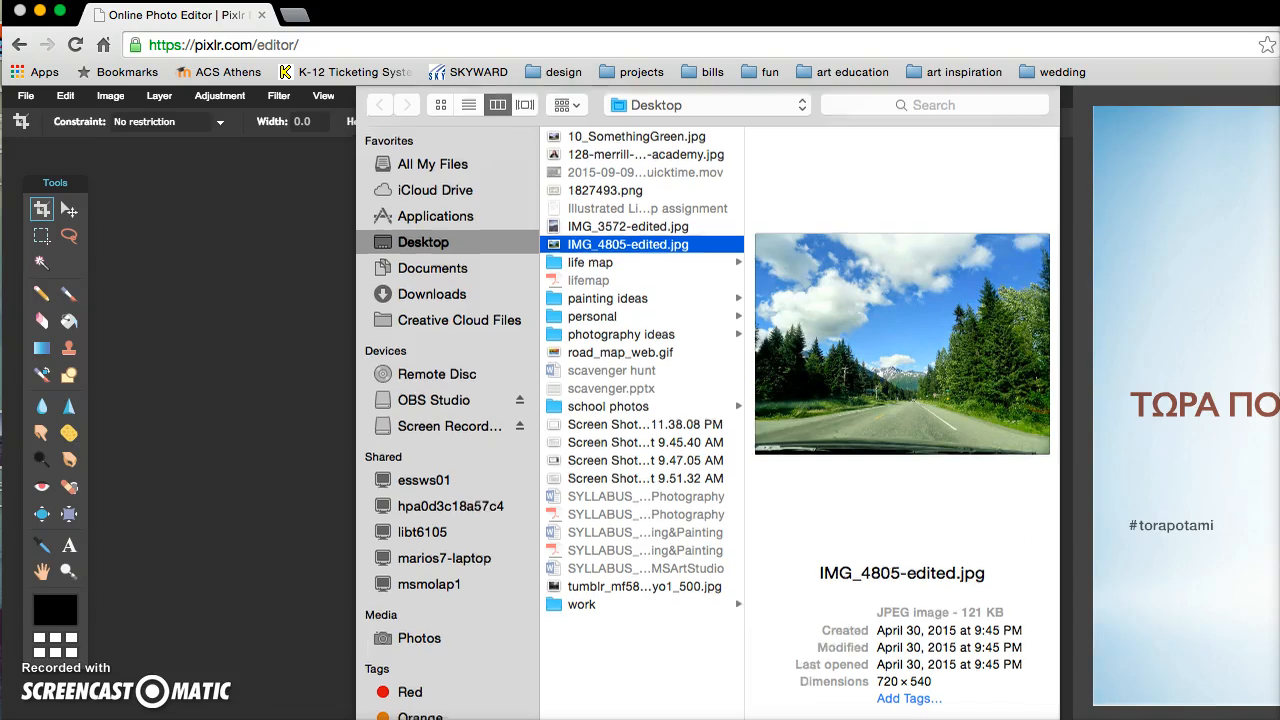
click(1012, 719)
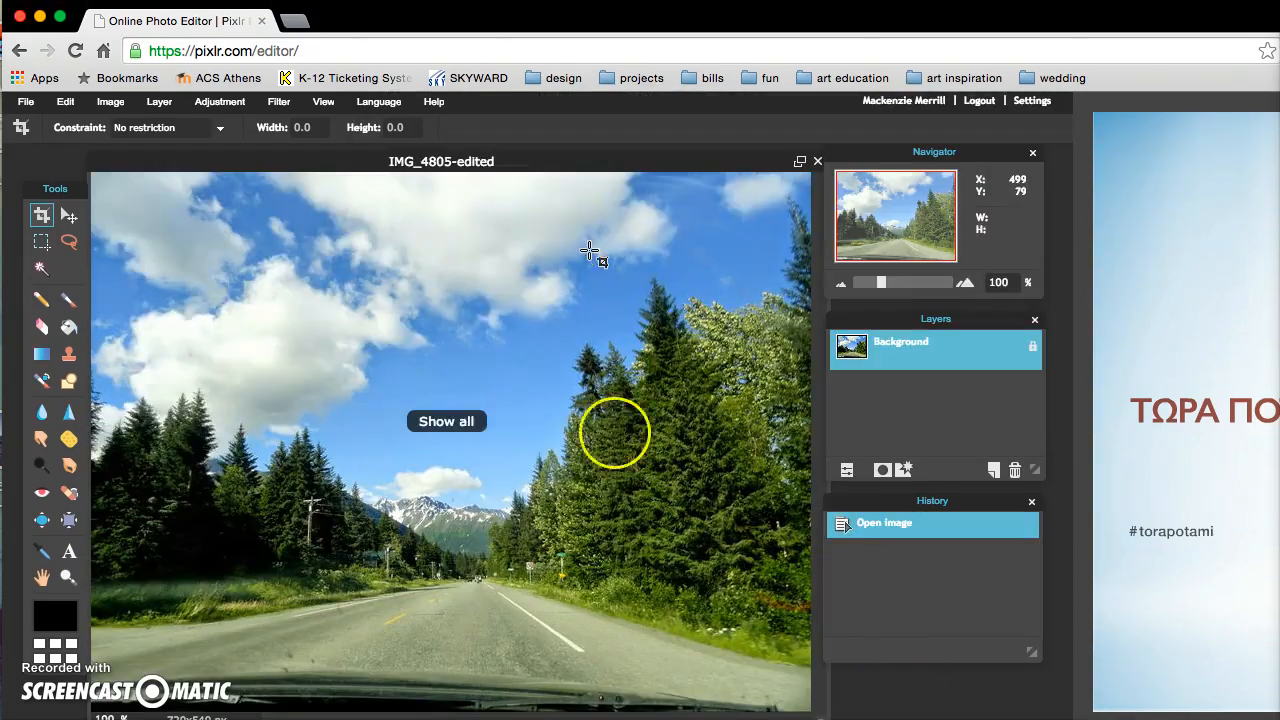
Raise the image window, try zoom levels of 80% and 100%, and settle on a zoom of 84%
drag(554, 165, 561, 146)
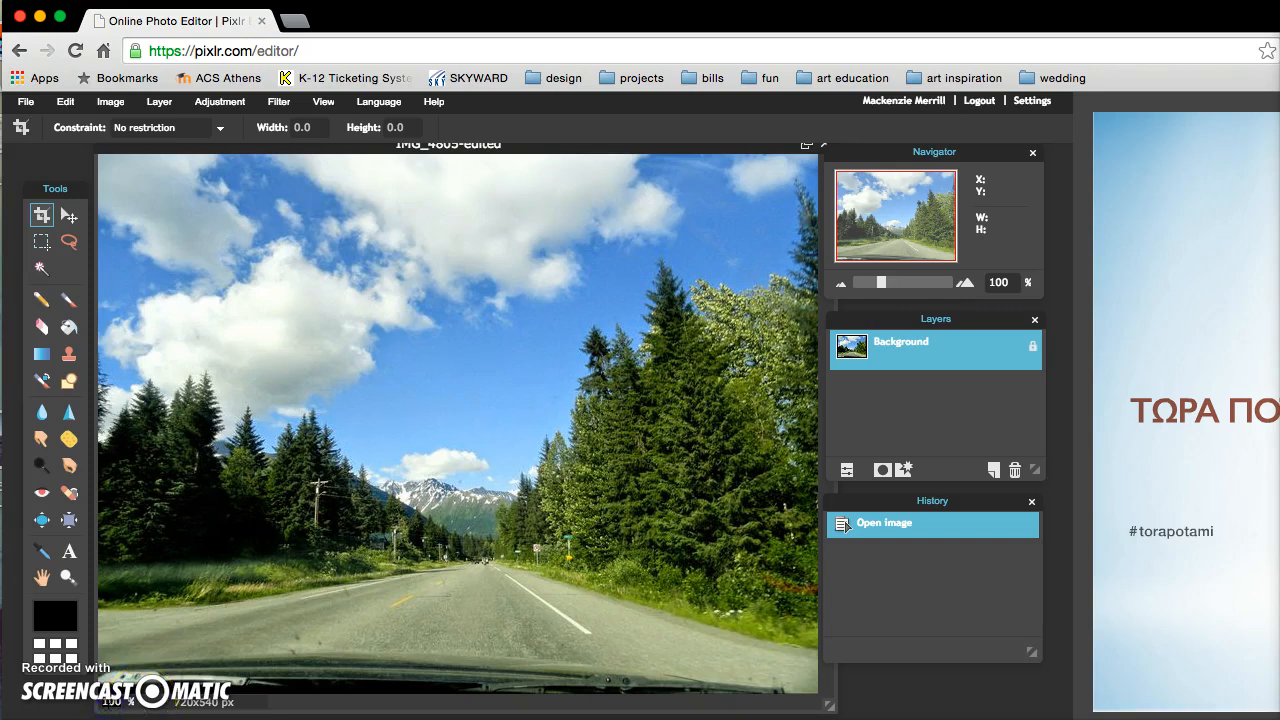
text(80)
key(Return)
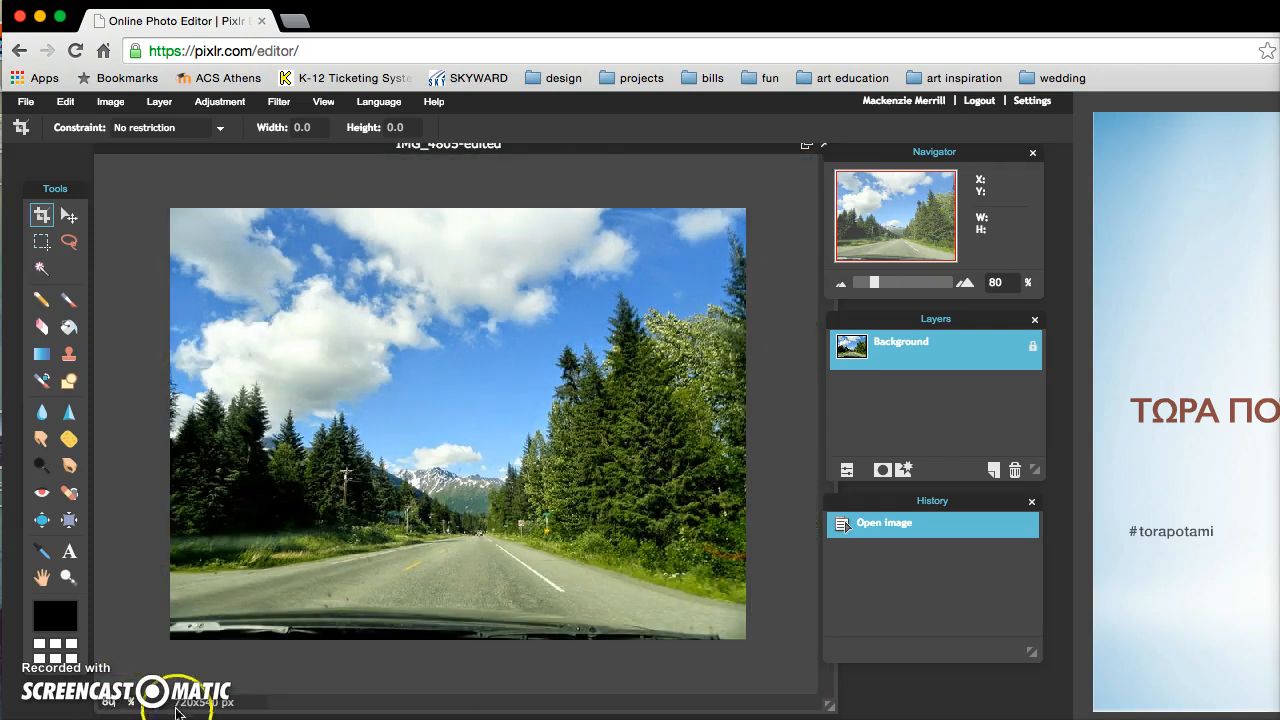
text(100)
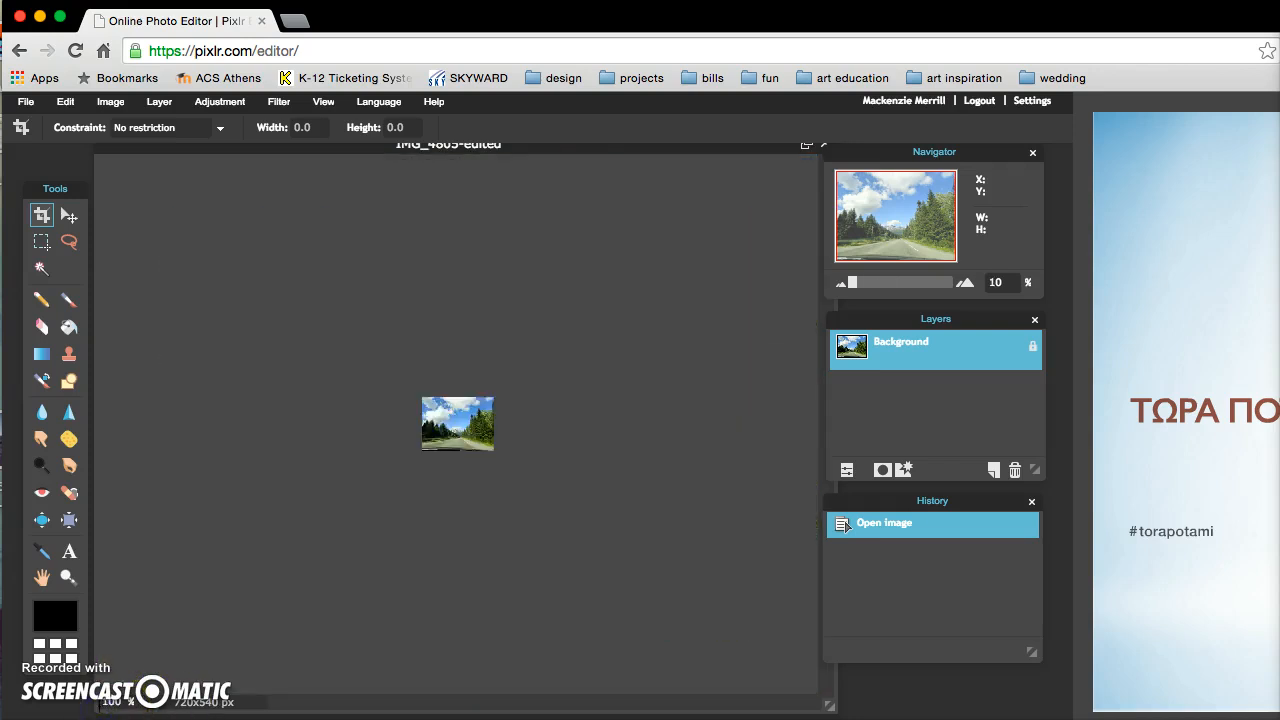
key(Return)
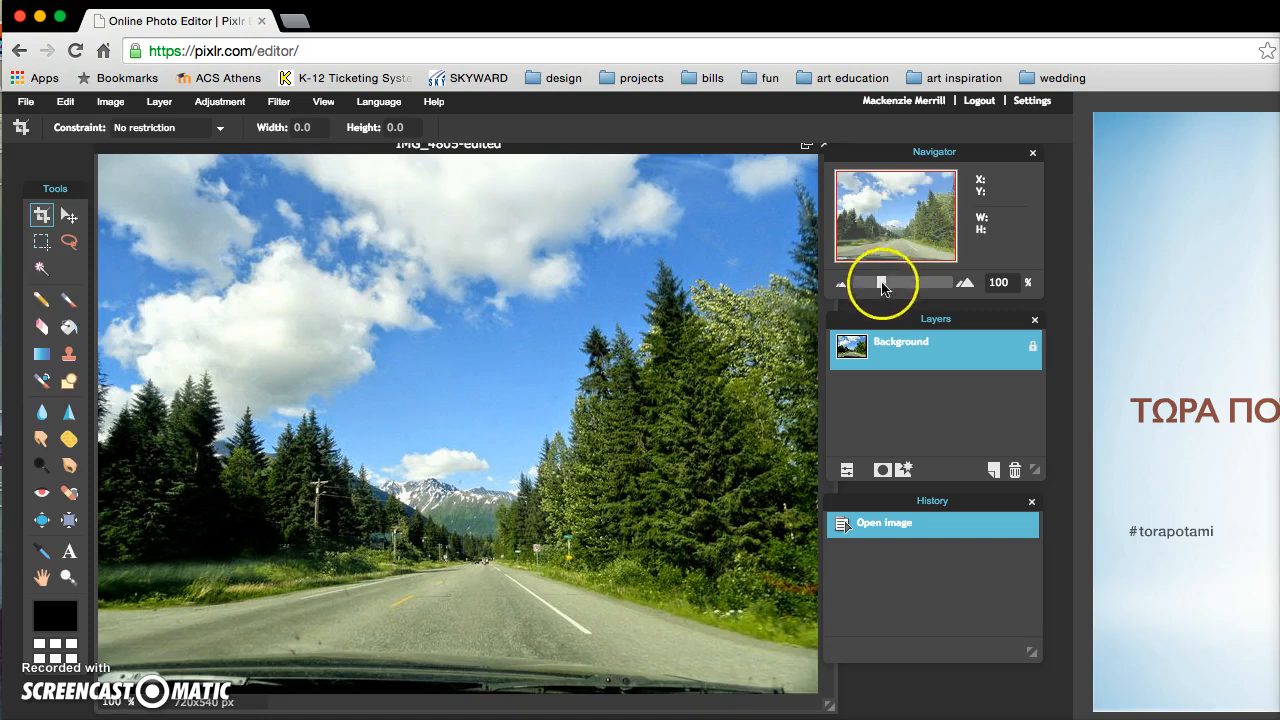
drag(882, 287, 876, 285)
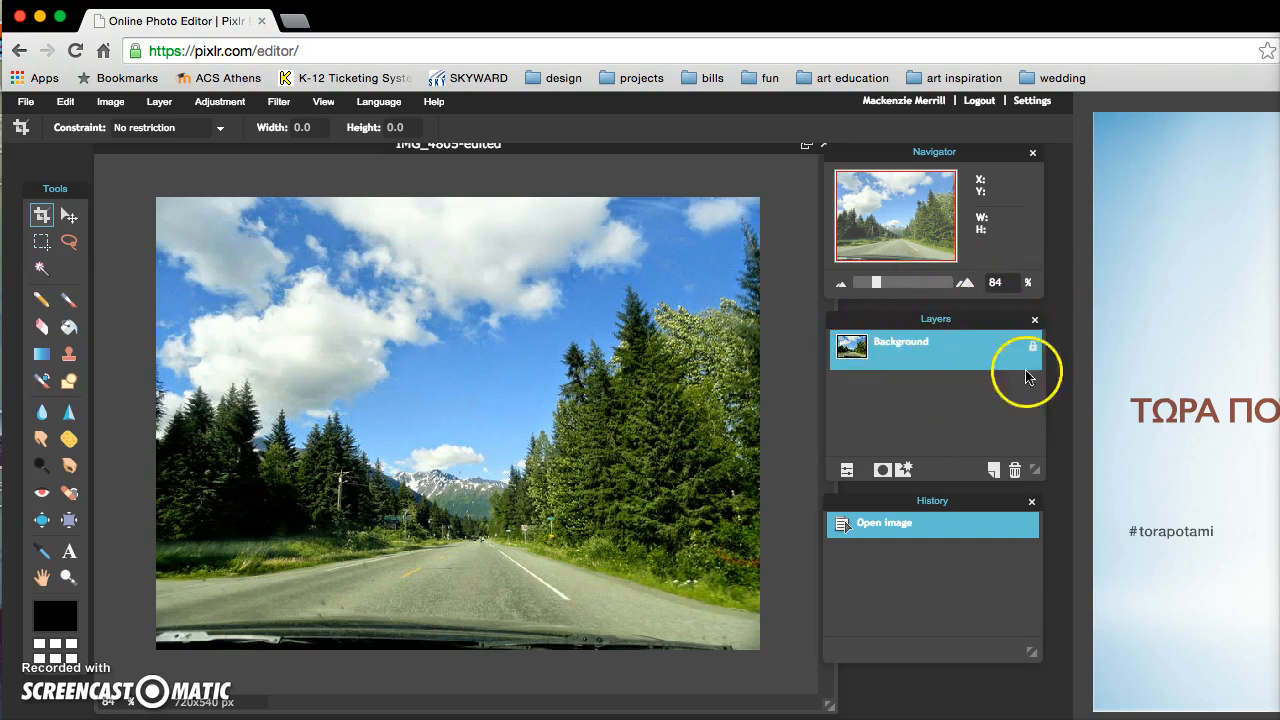
Shift the Layers and History panels away from the photo and lower the image window until its title bar is fully exposed
drag(921, 320, 931, 313)
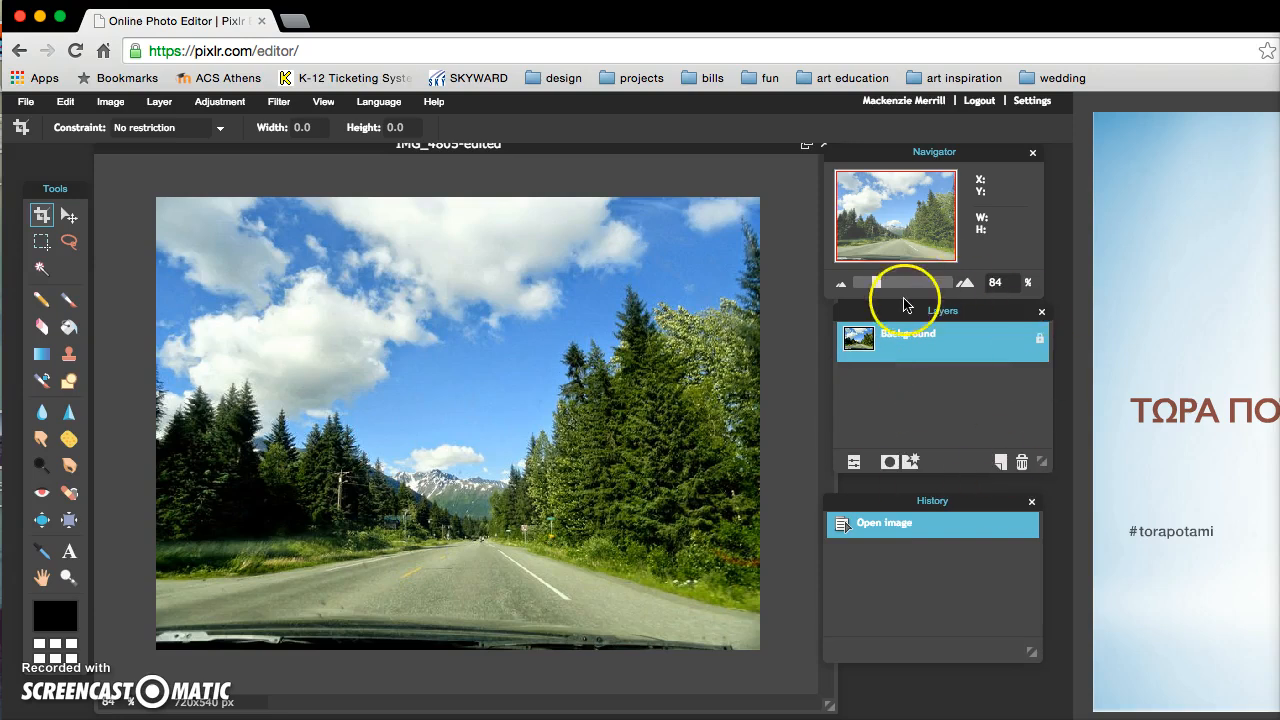
drag(903, 312, 906, 316)
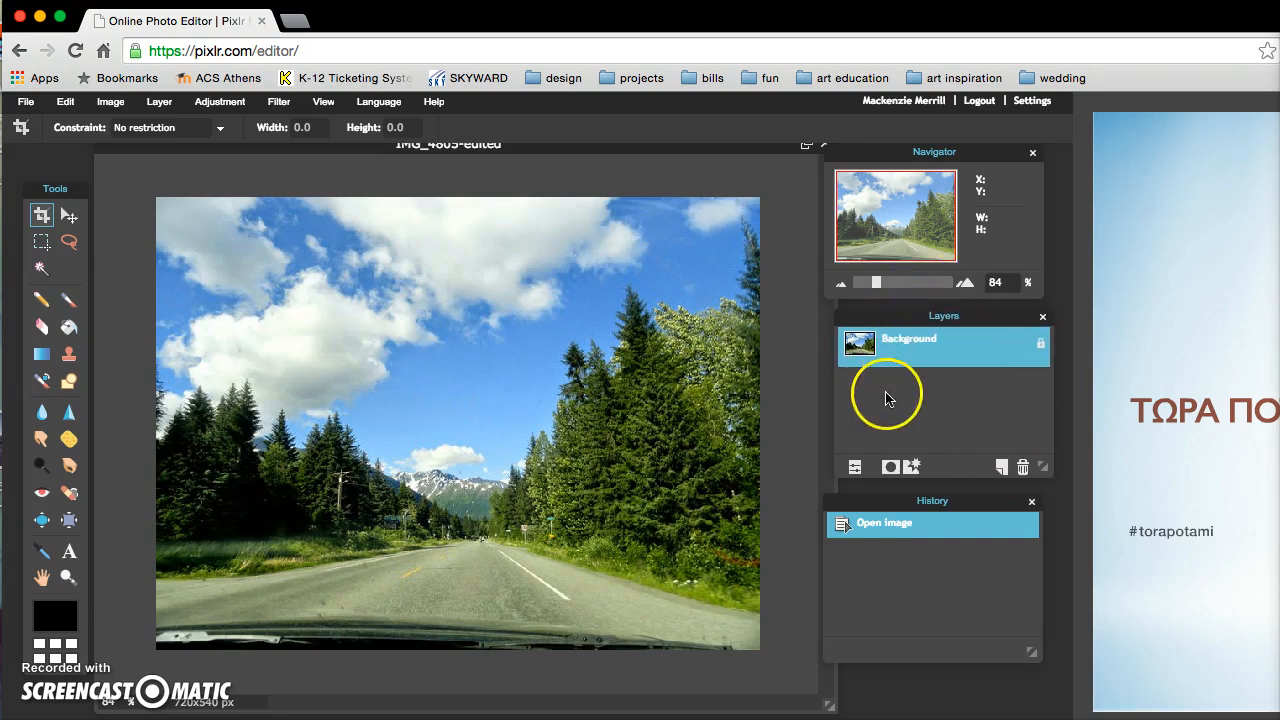
mouse_move(870, 513)
mouse_down()
mouse_move(915, 506)
mouse_move(891, 512)
mouse_up()
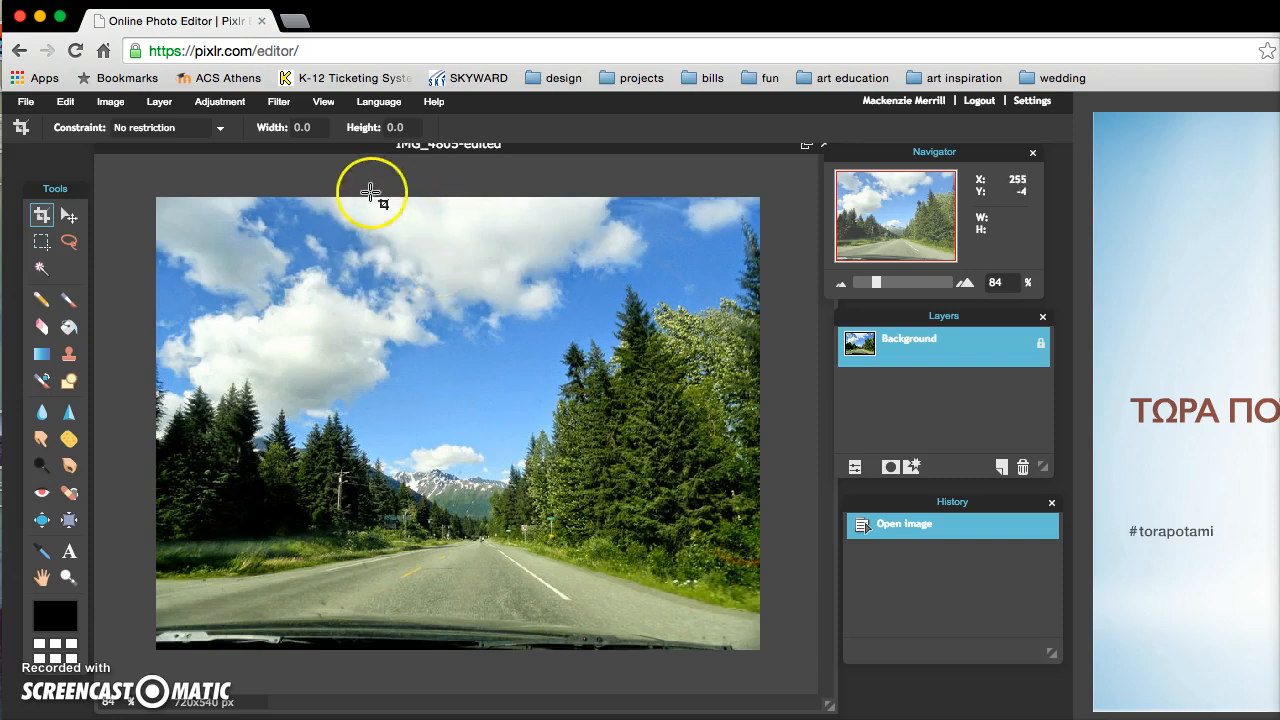
drag(305, 150, 249, 177)
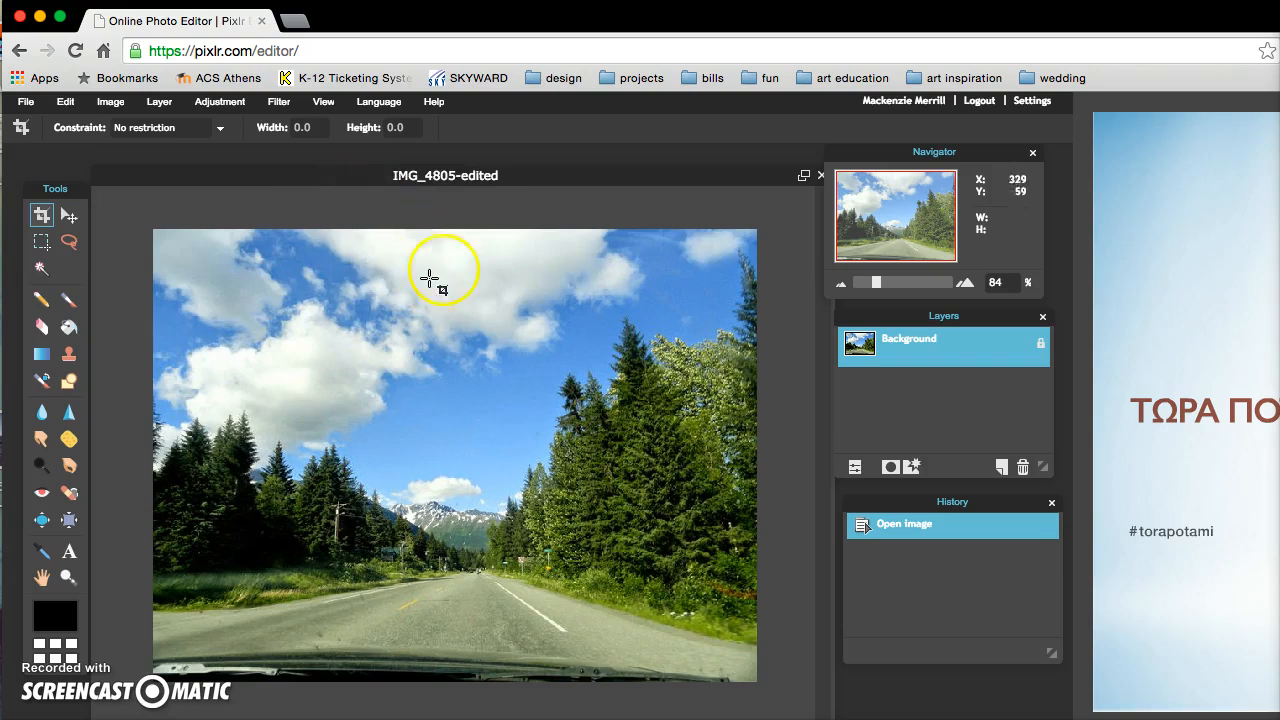
click(358, 182)
drag(342, 183, 348, 175)
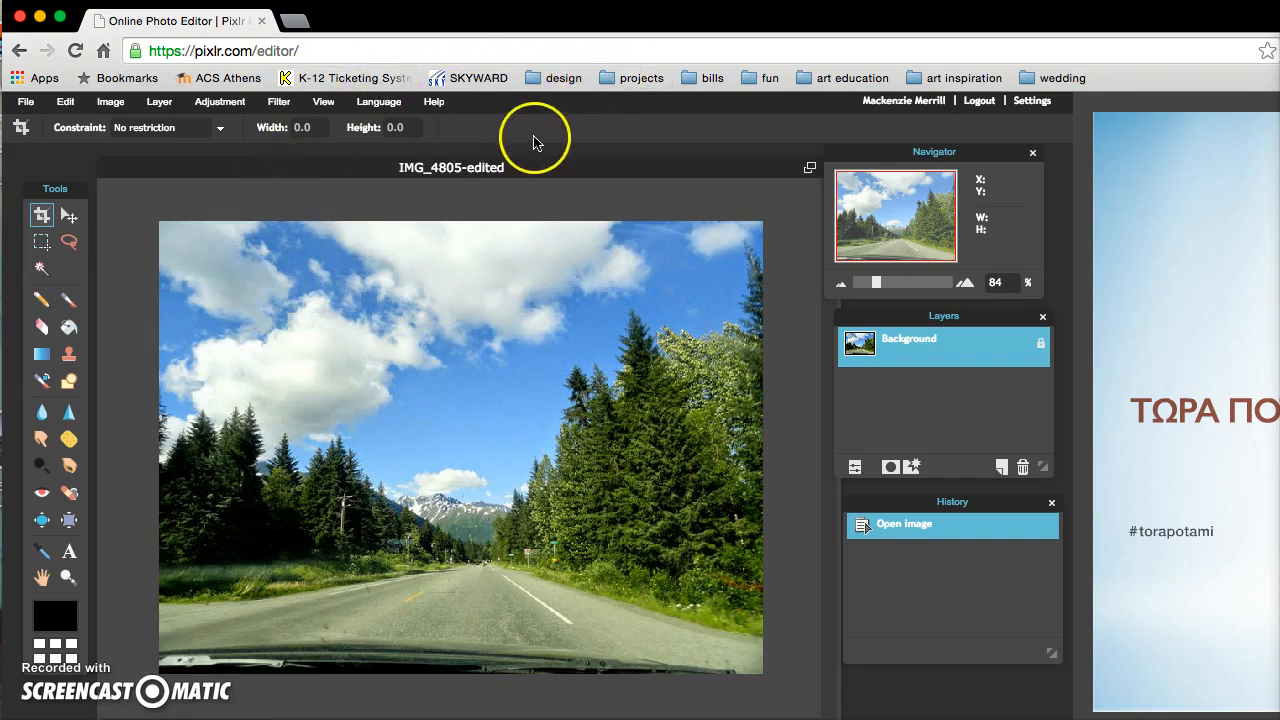
Increase the photo's brightness and contrast with the Brightness & Contrast adjustment and apply it
click(224, 104)
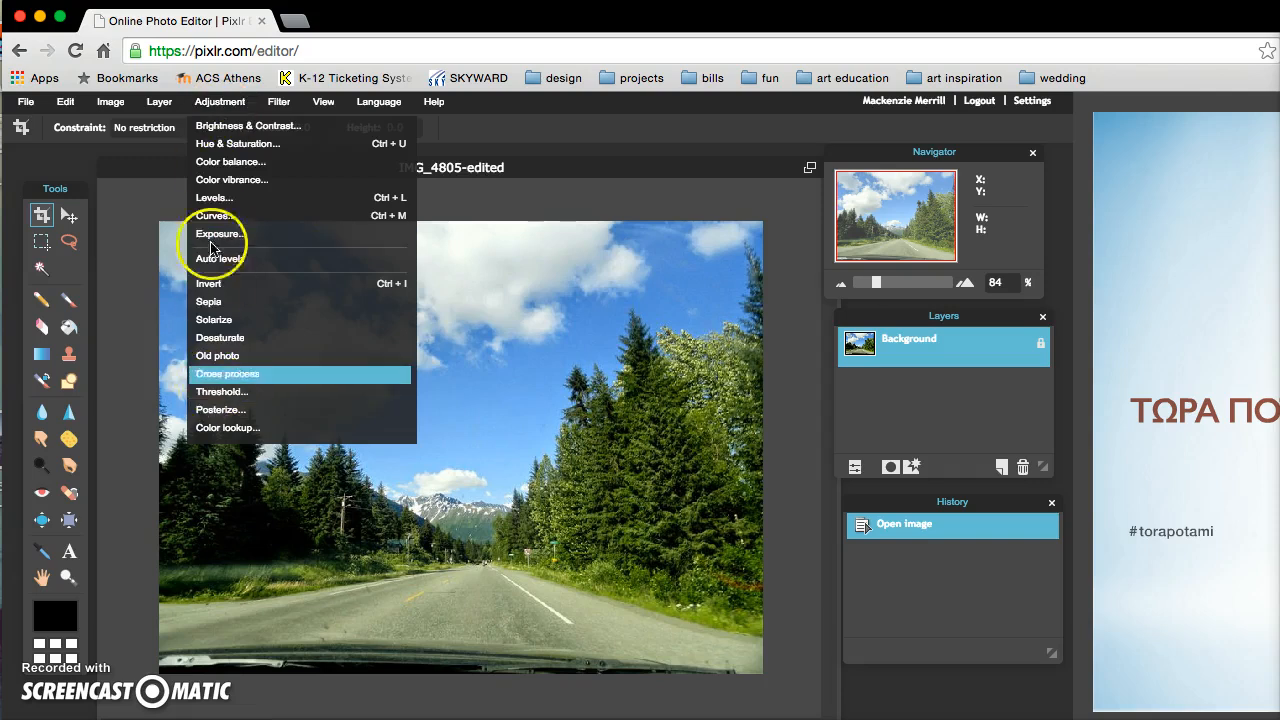
click(288, 127)
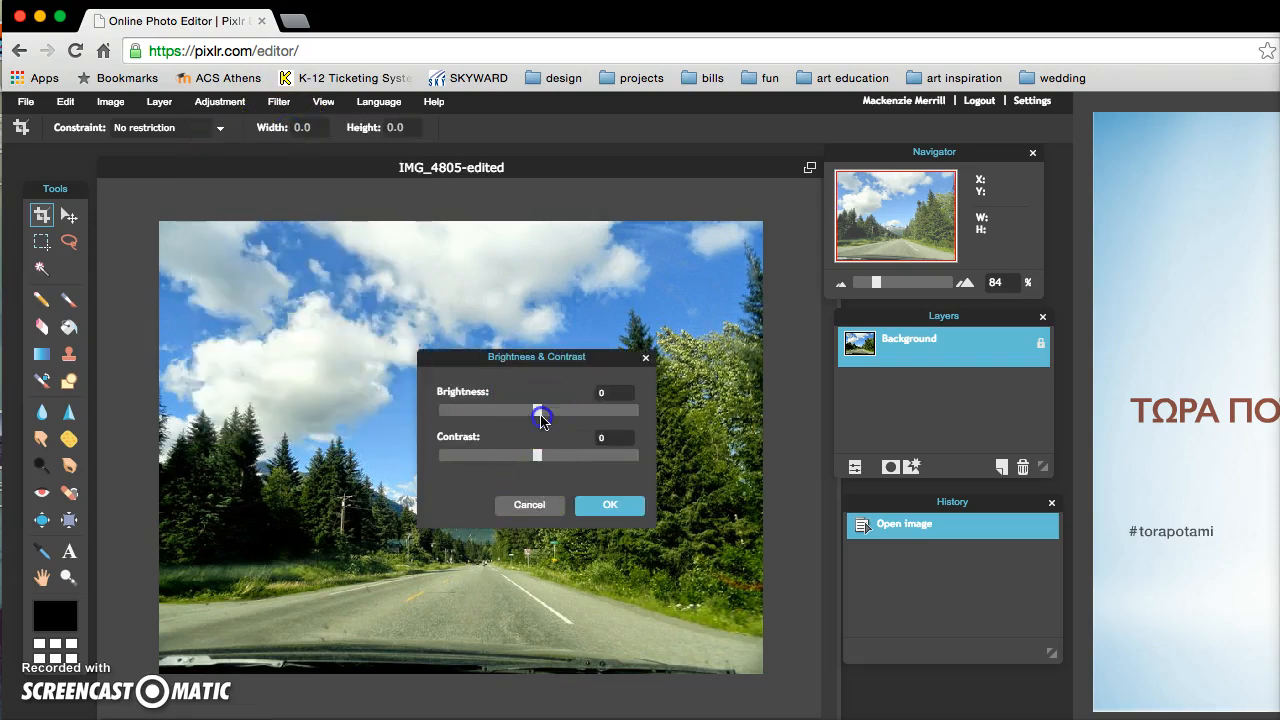
mouse_move(538, 410)
mouse_down()
mouse_move(609, 409)
mouse_move(486, 420)
mouse_move(486, 432)
mouse_move(572, 426)
mouse_move(524, 413)
mouse_move(556, 412)
mouse_up()
drag(540, 456, 543, 412)
drag(564, 455, 567, 456)
click(621, 507)
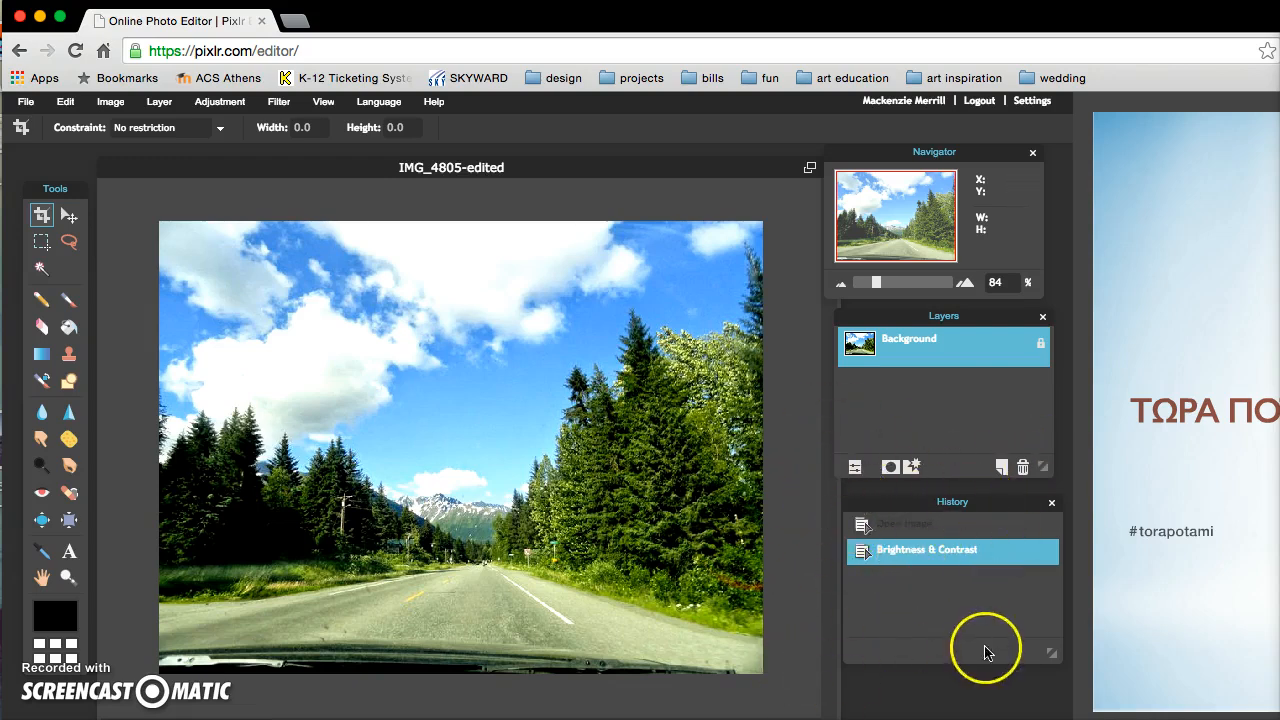
Compare the photo before and after the Brightness & Contrast adjustment using its history states, ending on the adjusted version
click(916, 530)
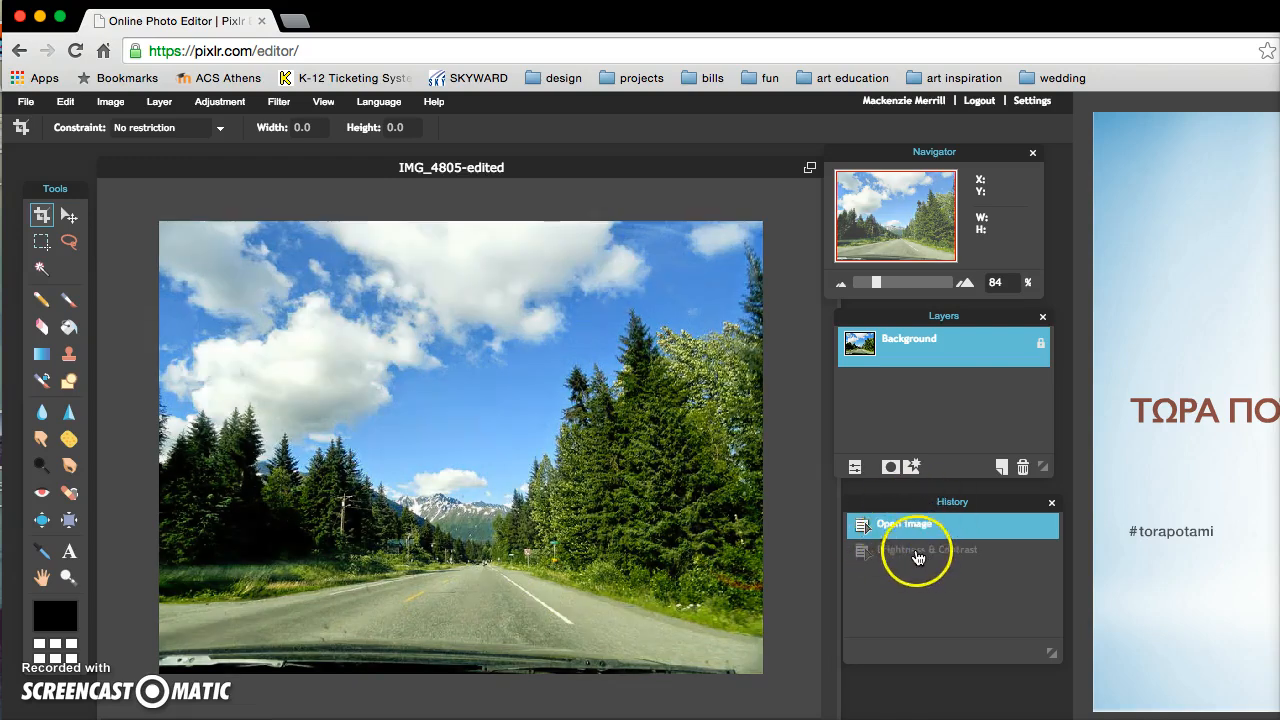
click(895, 553)
click(895, 533)
click(893, 553)
click(893, 524)
click(896, 553)
click(896, 527)
click(896, 551)
click(906, 530)
click(903, 558)
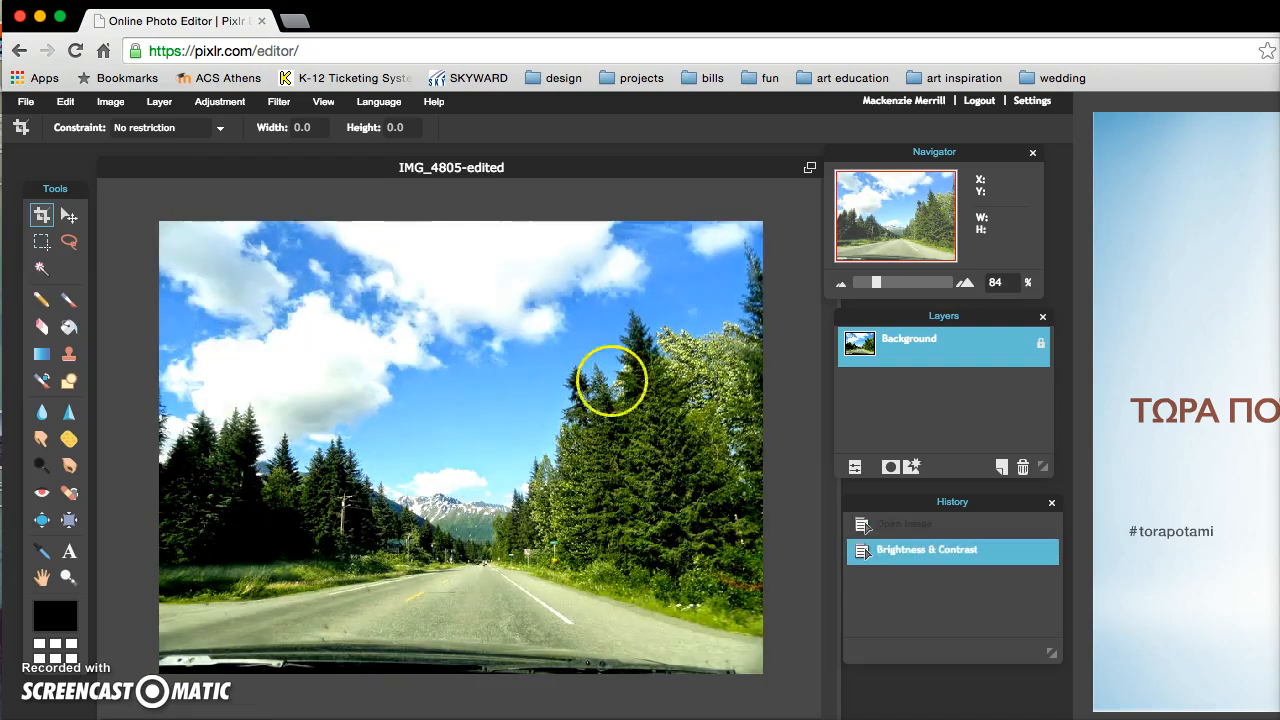
click(66, 104)
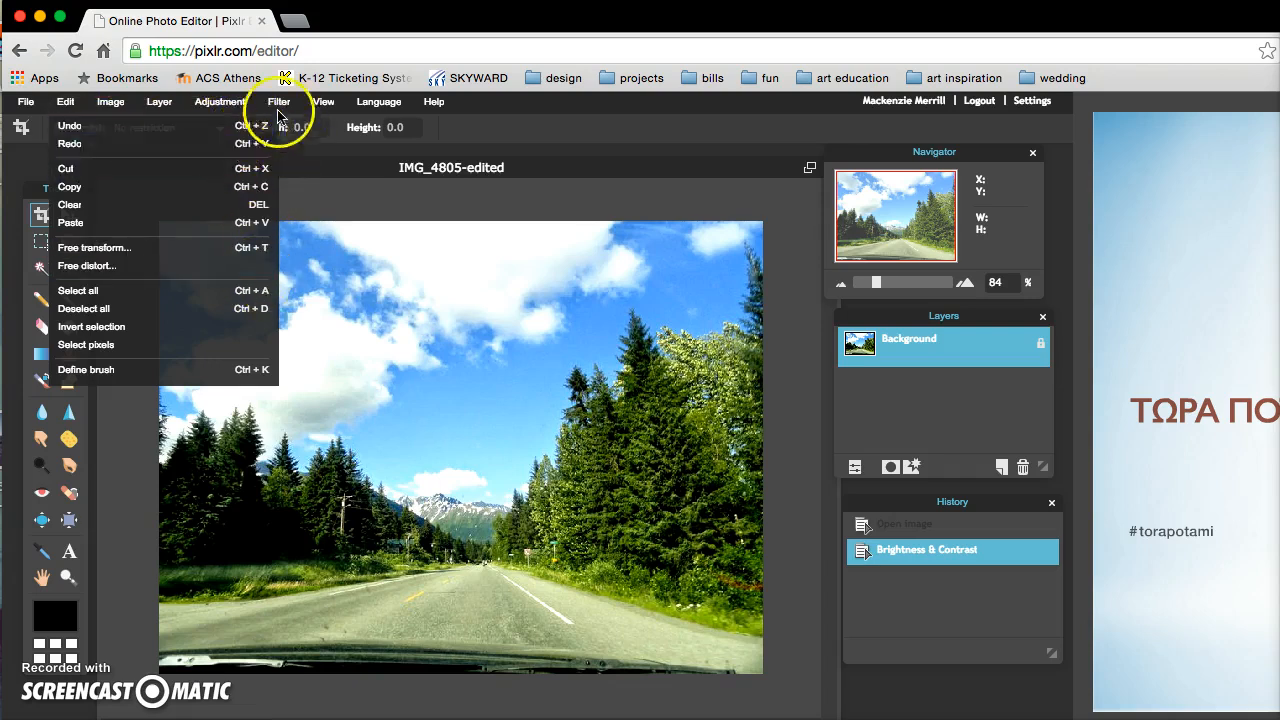
click(219, 101)
click(66, 102)
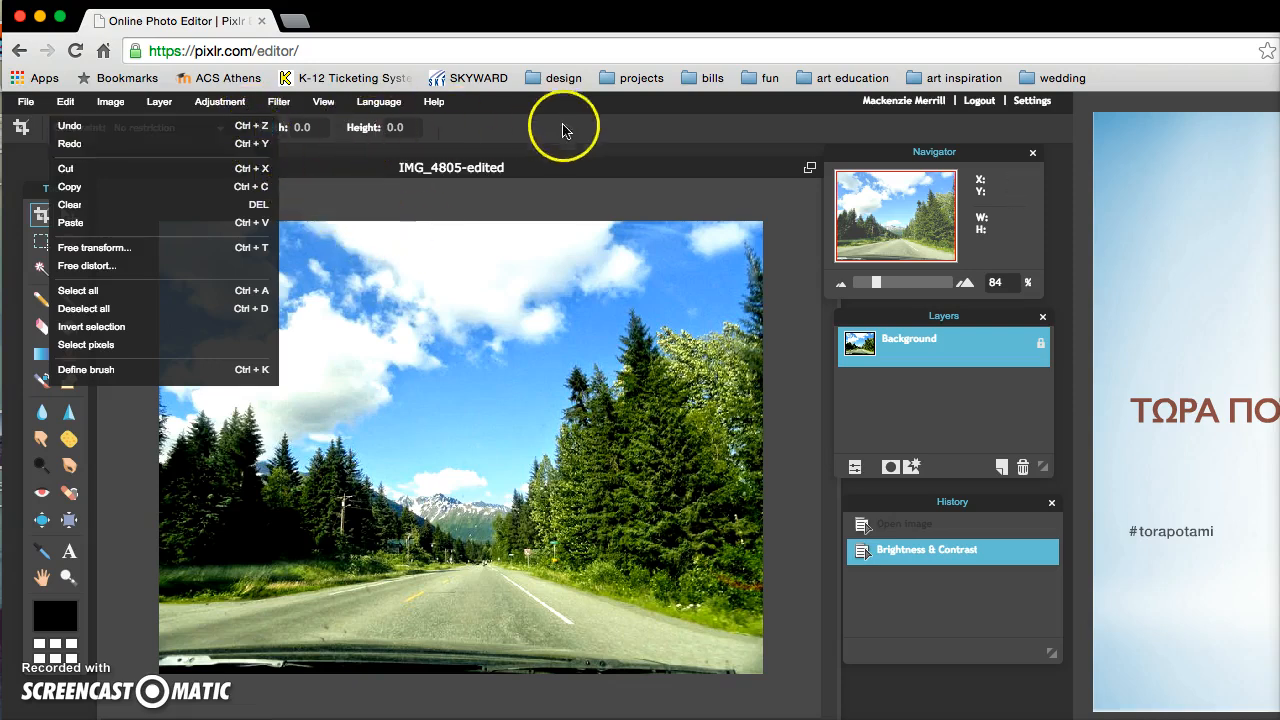
click(565, 160)
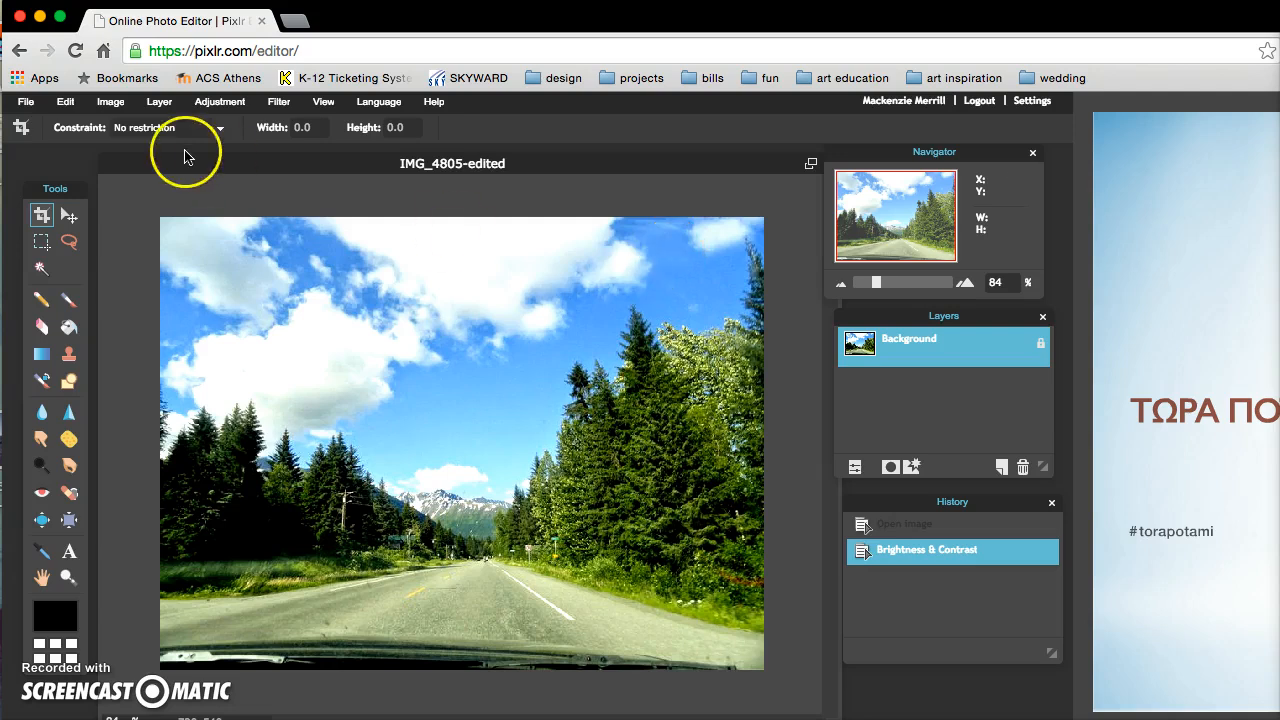
Apply a Hue & Saturation adjustment to the photo with hue -20, saturation -20 and lightness -7
click(110, 102)
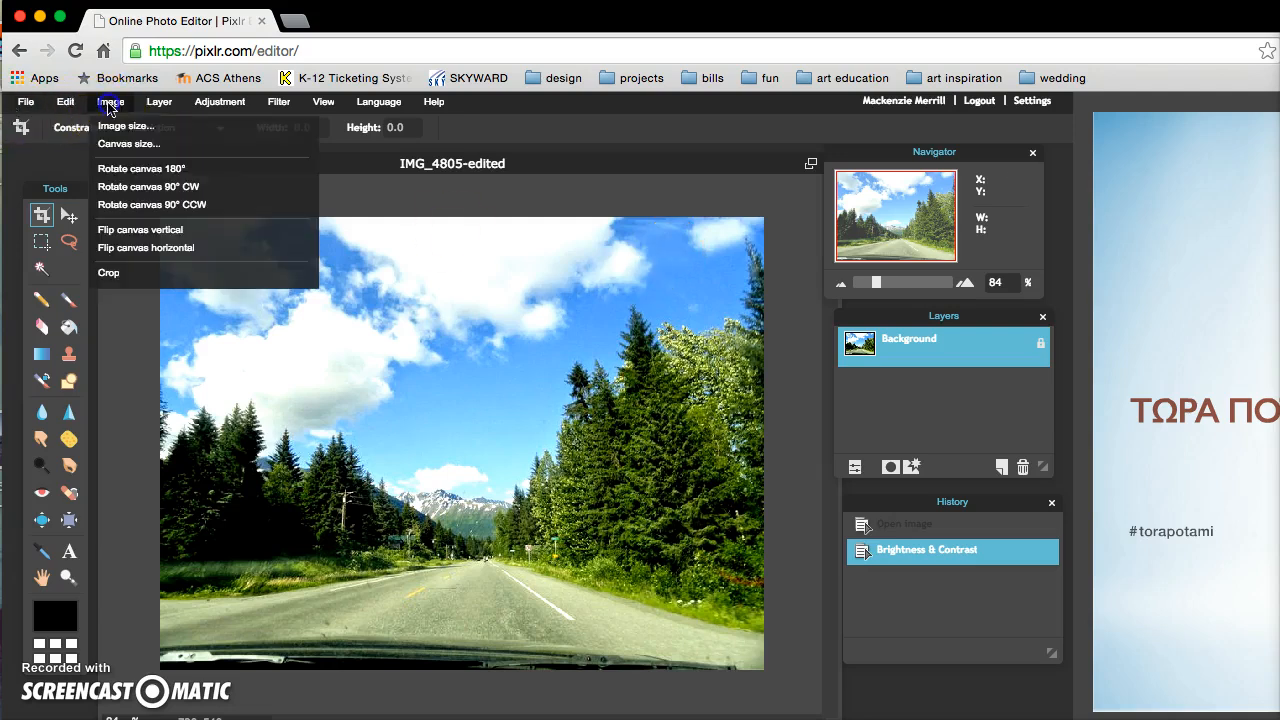
click(152, 104)
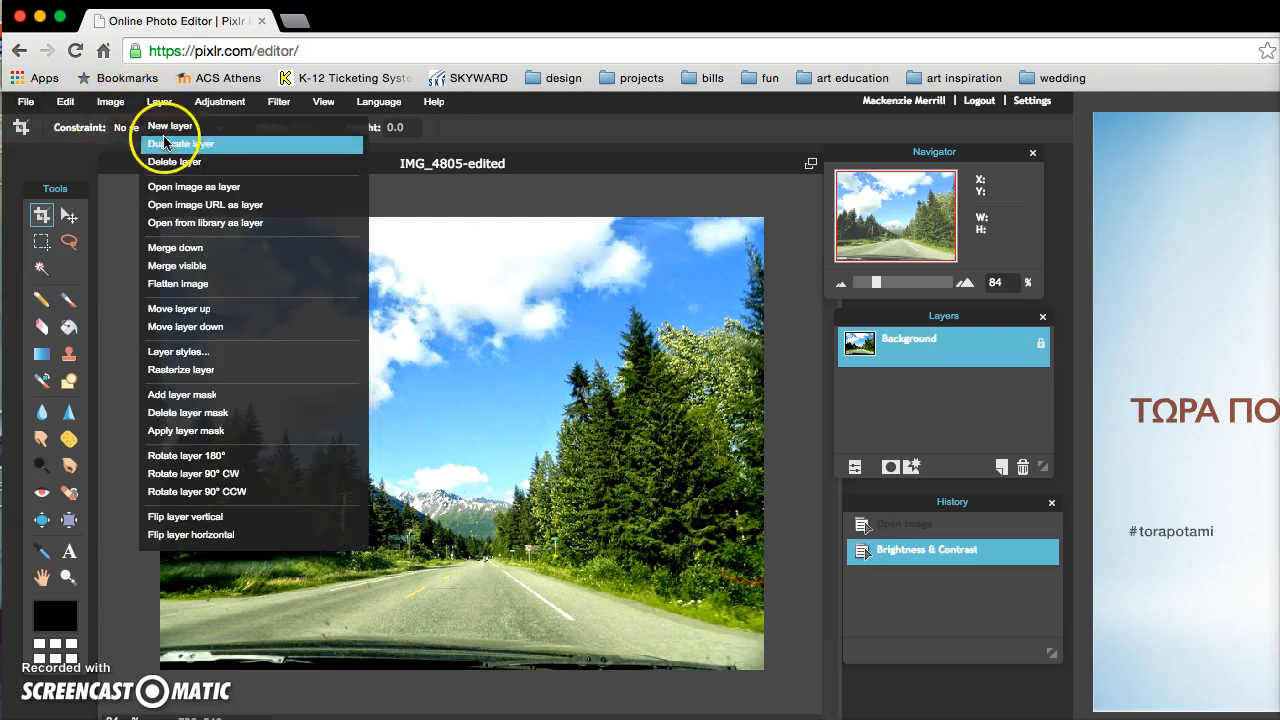
click(210, 102)
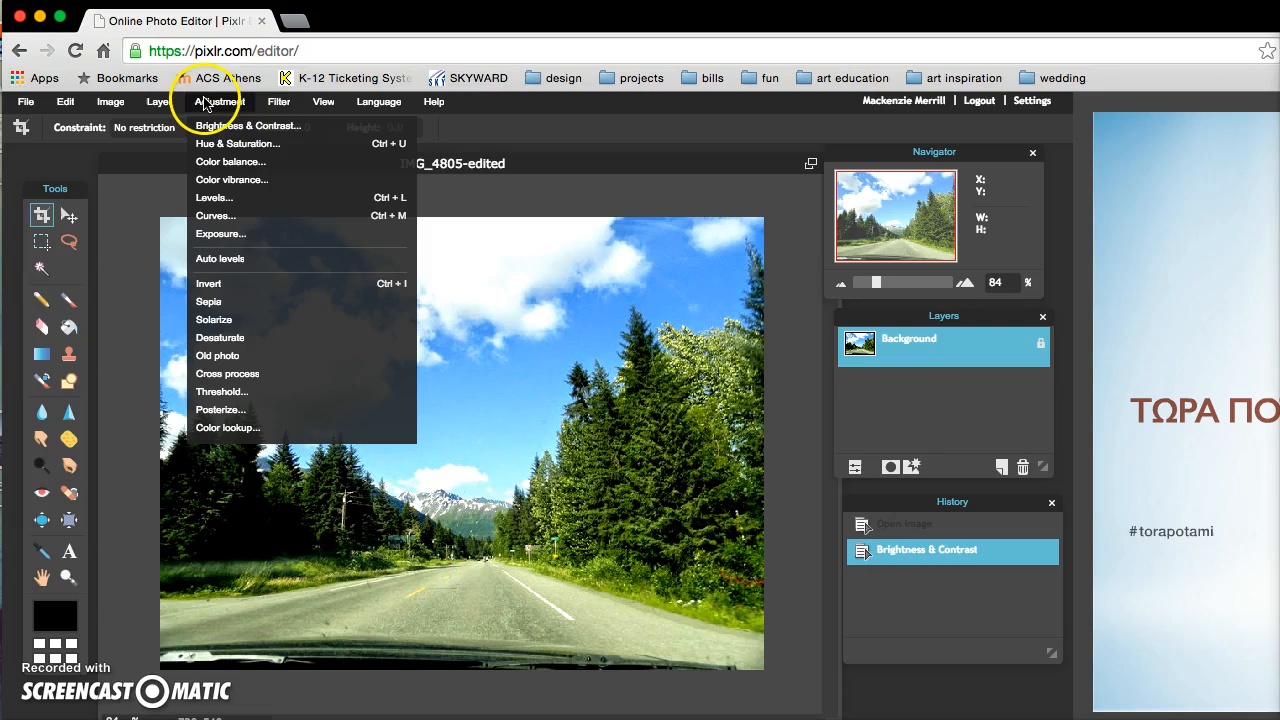
click(252, 148)
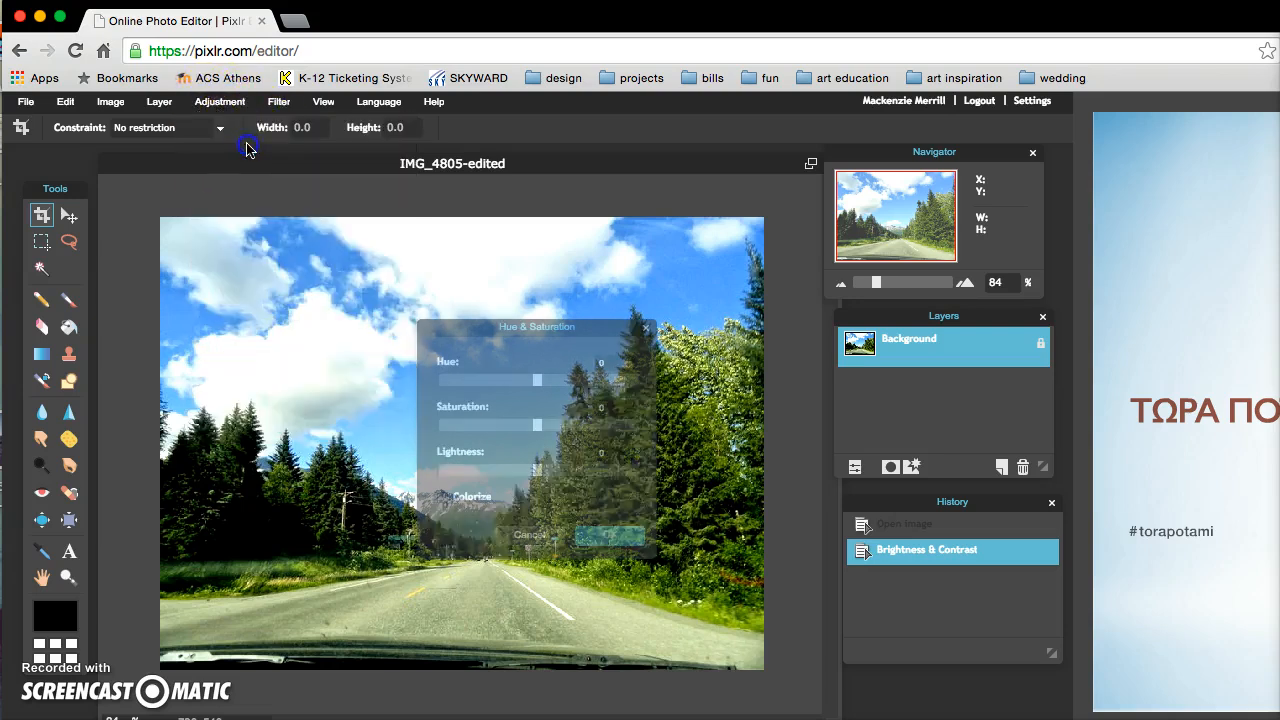
mouse_move(537, 380)
mouse_down()
mouse_move(573, 385)
mouse_move(443, 380)
mouse_move(588, 380)
mouse_move(560, 389)
mouse_up()
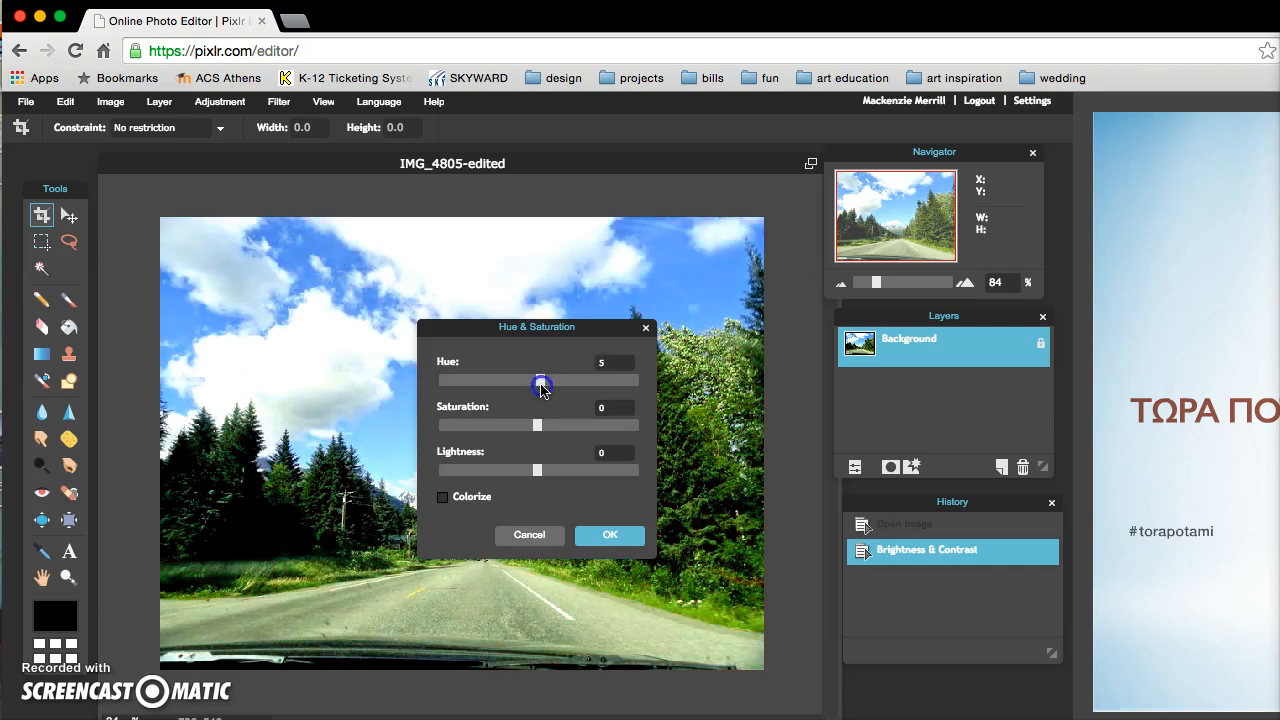
drag(534, 387, 521, 386)
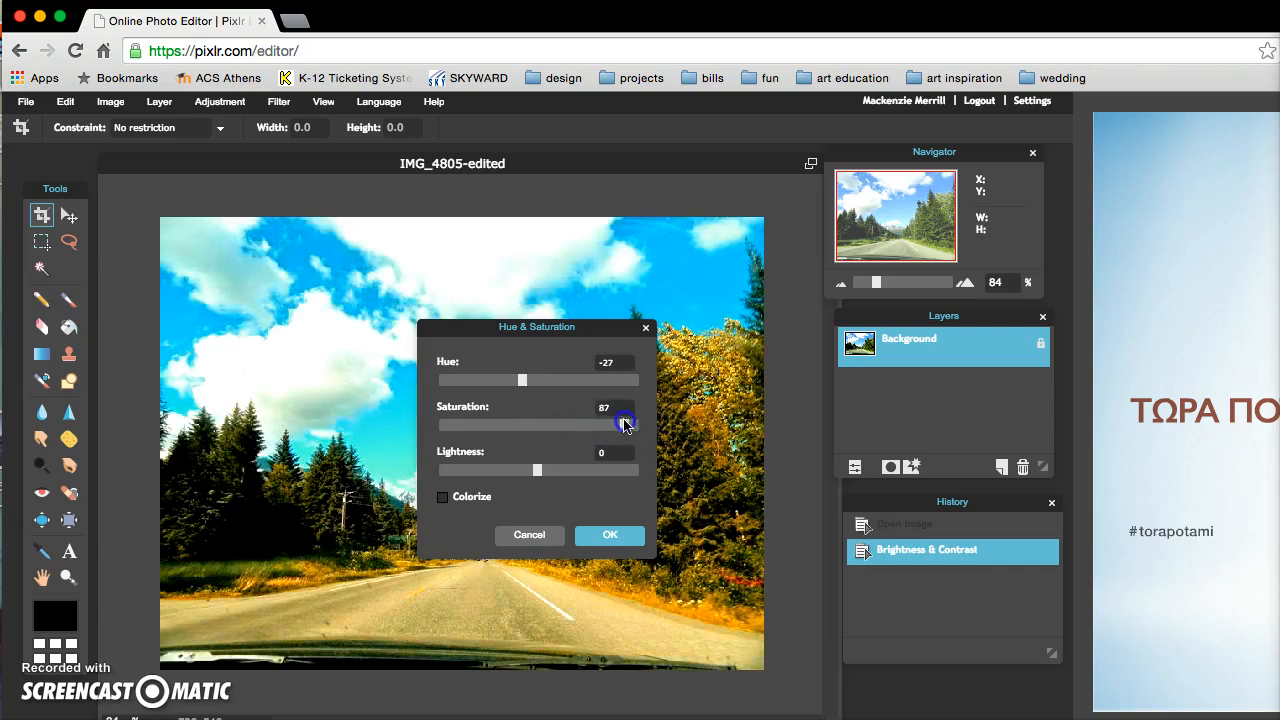
drag(637, 427, 463, 420)
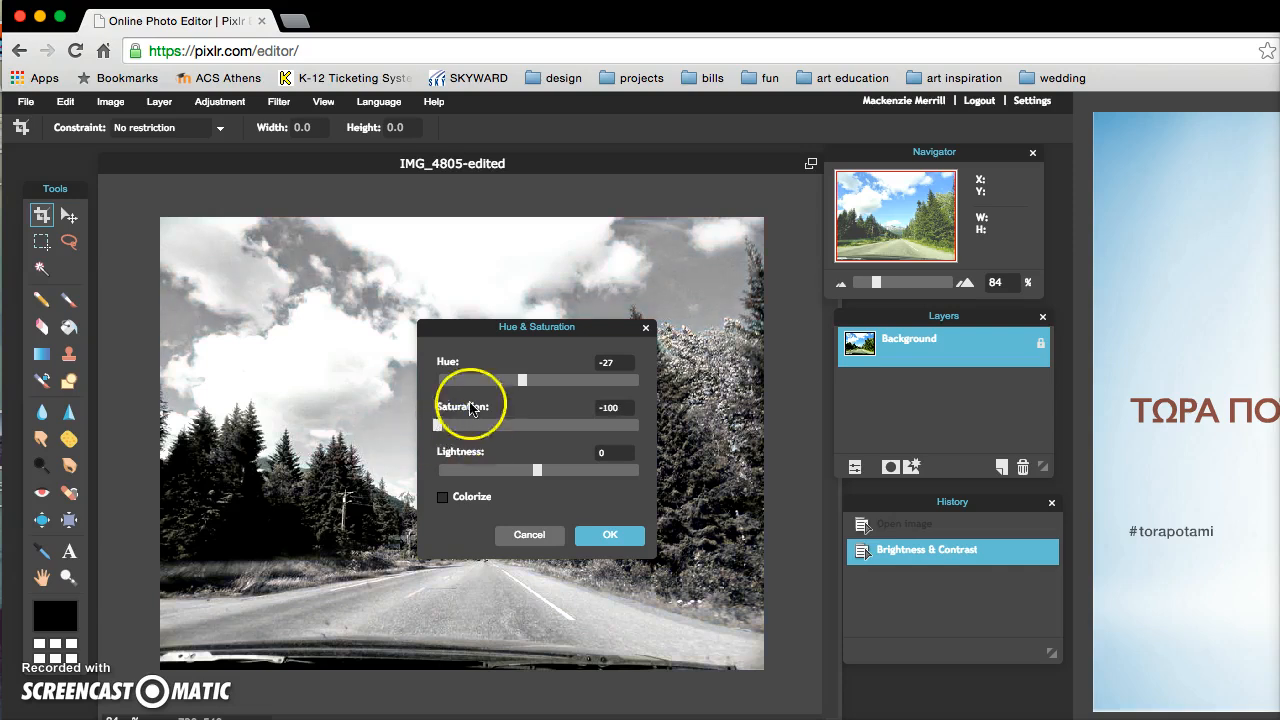
drag(439, 424, 480, 427)
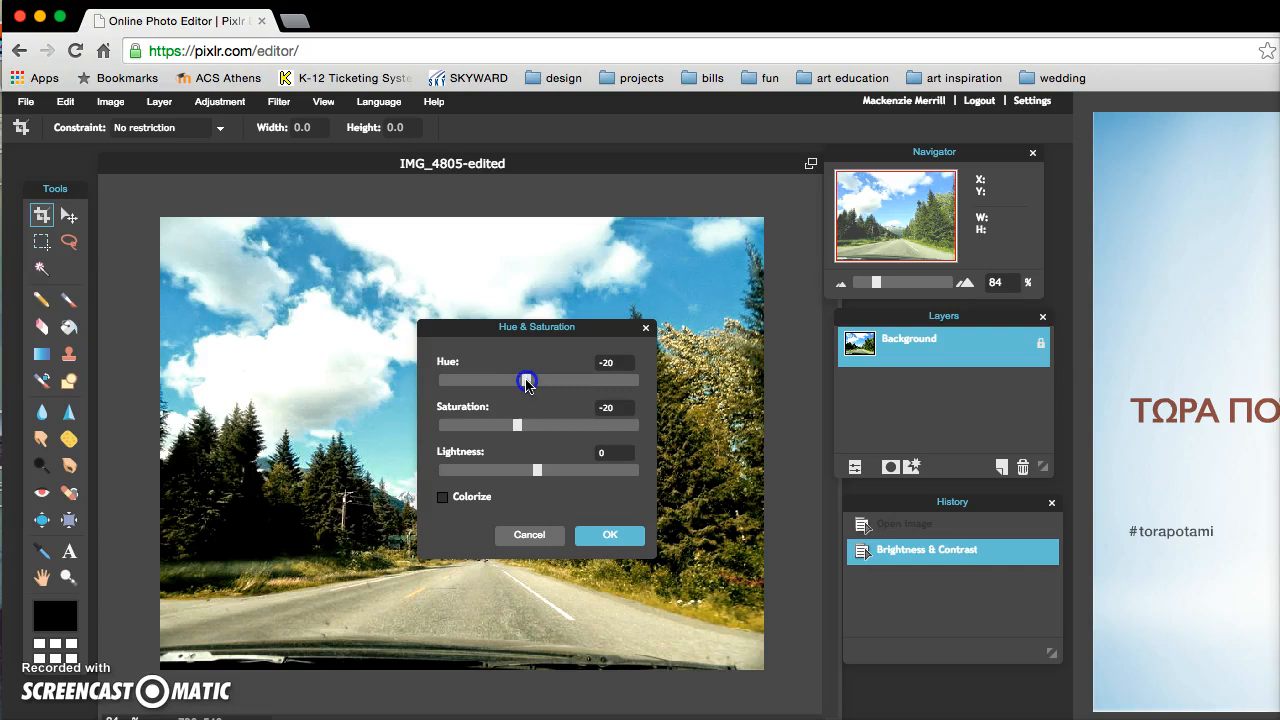
mouse_move(540, 470)
mouse_down()
mouse_move(558, 482)
mouse_move(508, 477)
mouse_move(560, 477)
mouse_move(531, 469)
mouse_up()
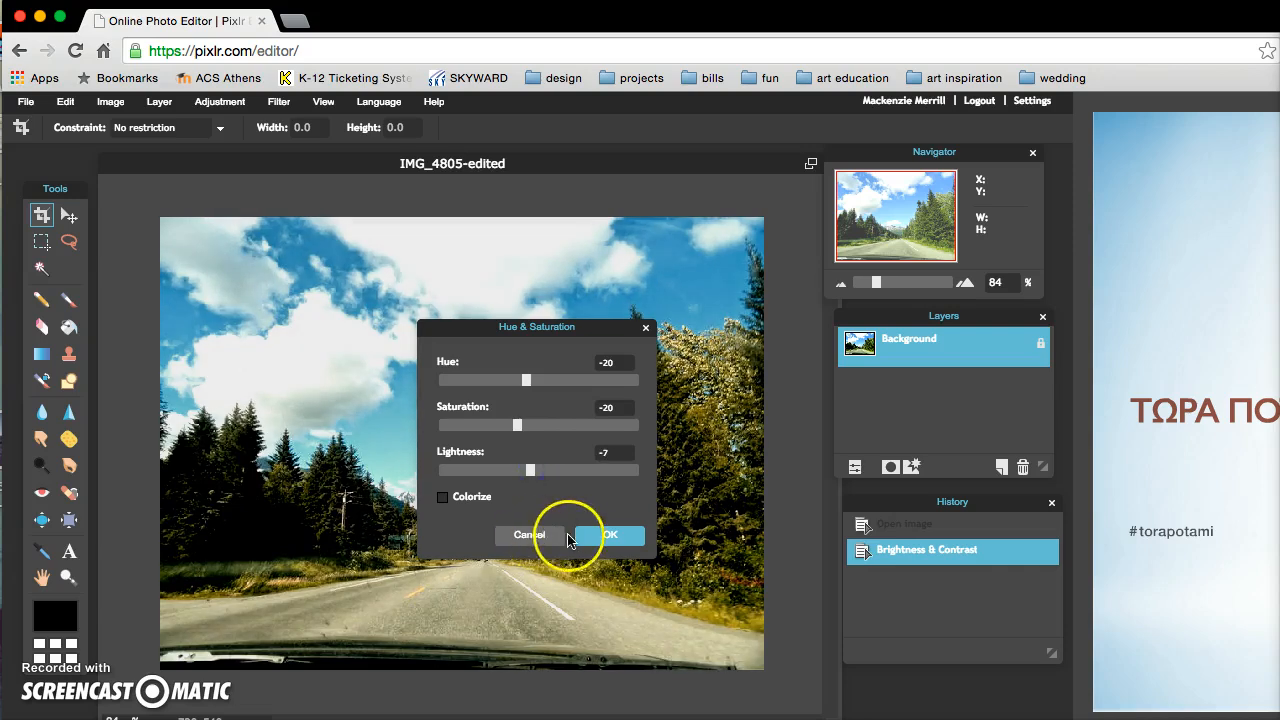
click(582, 535)
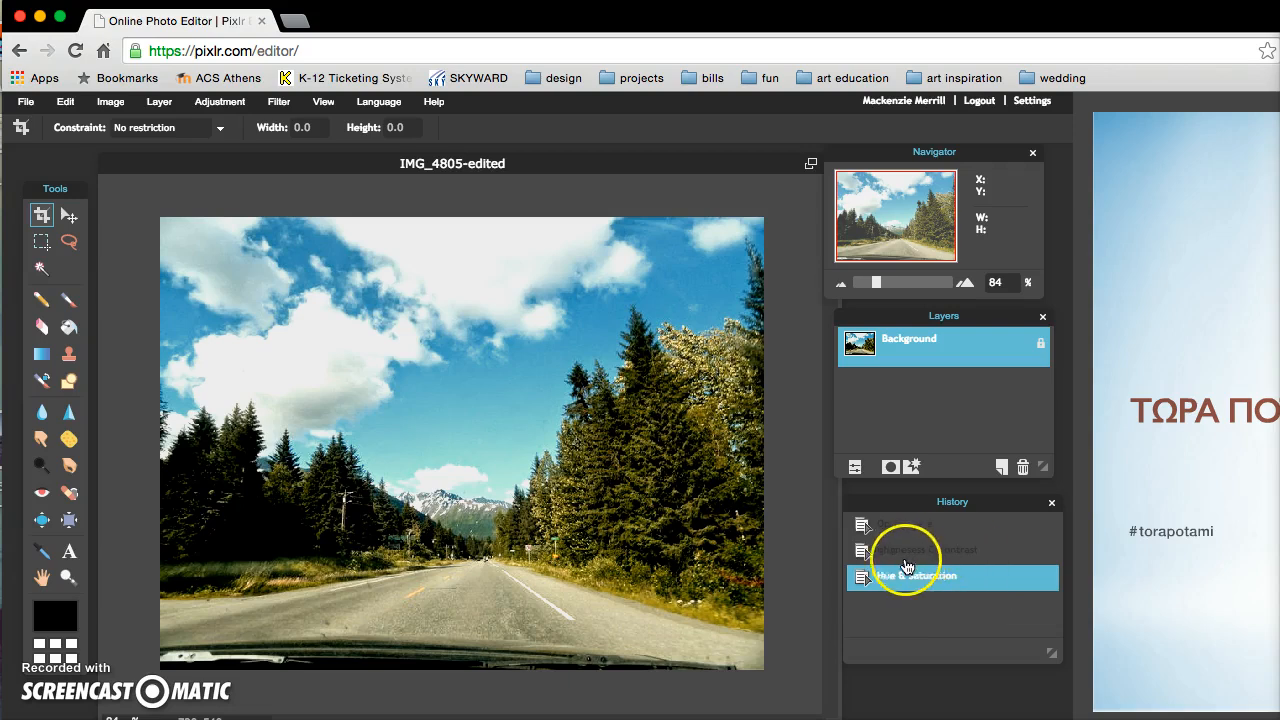
Apply a Color balance adjustment to the photo, changing only the green offset slightly
click(159, 102)
mouse_move(207, 106)
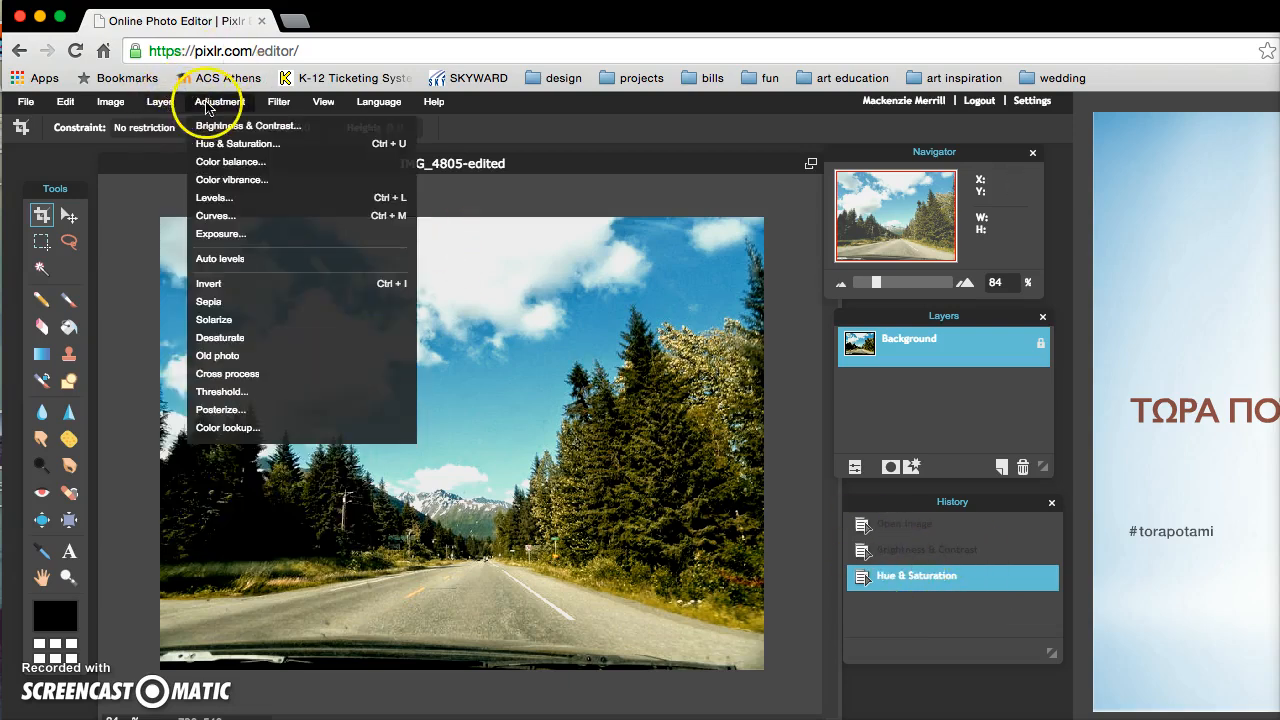
click(254, 164)
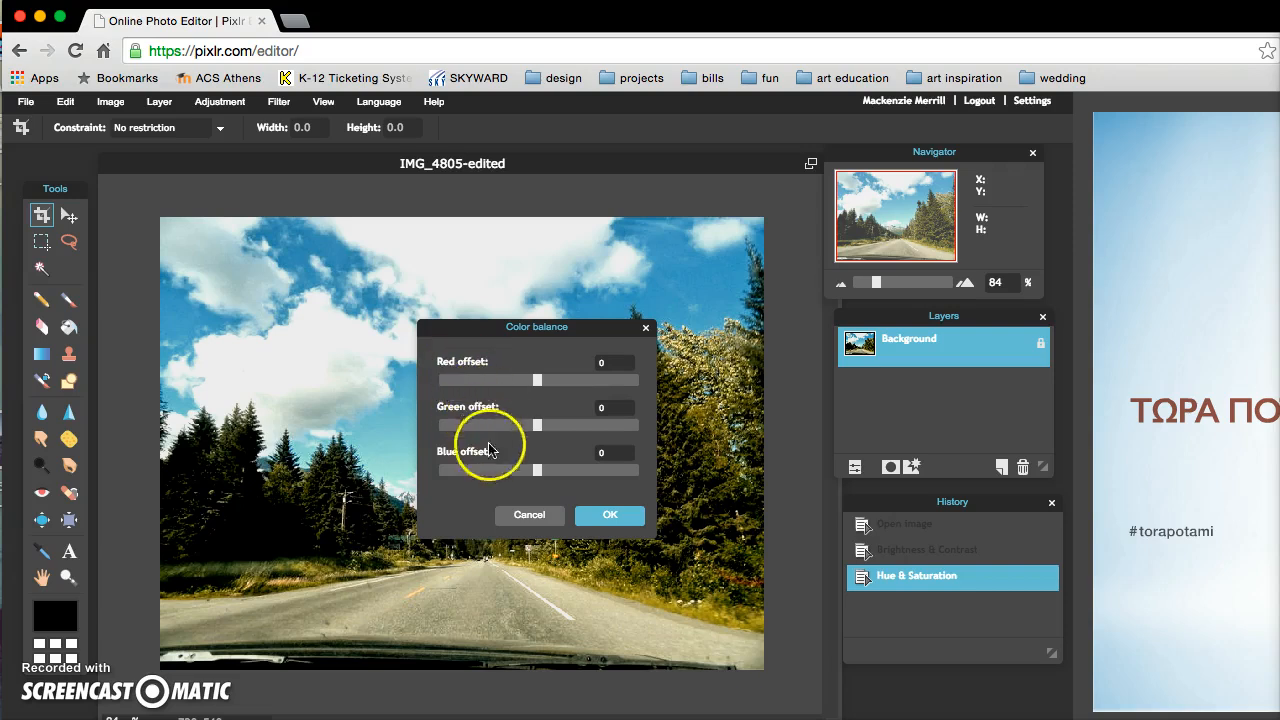
mouse_move(540, 425)
mouse_down()
mouse_move(591, 429)
mouse_move(463, 427)
mouse_move(541, 428)
mouse_up()
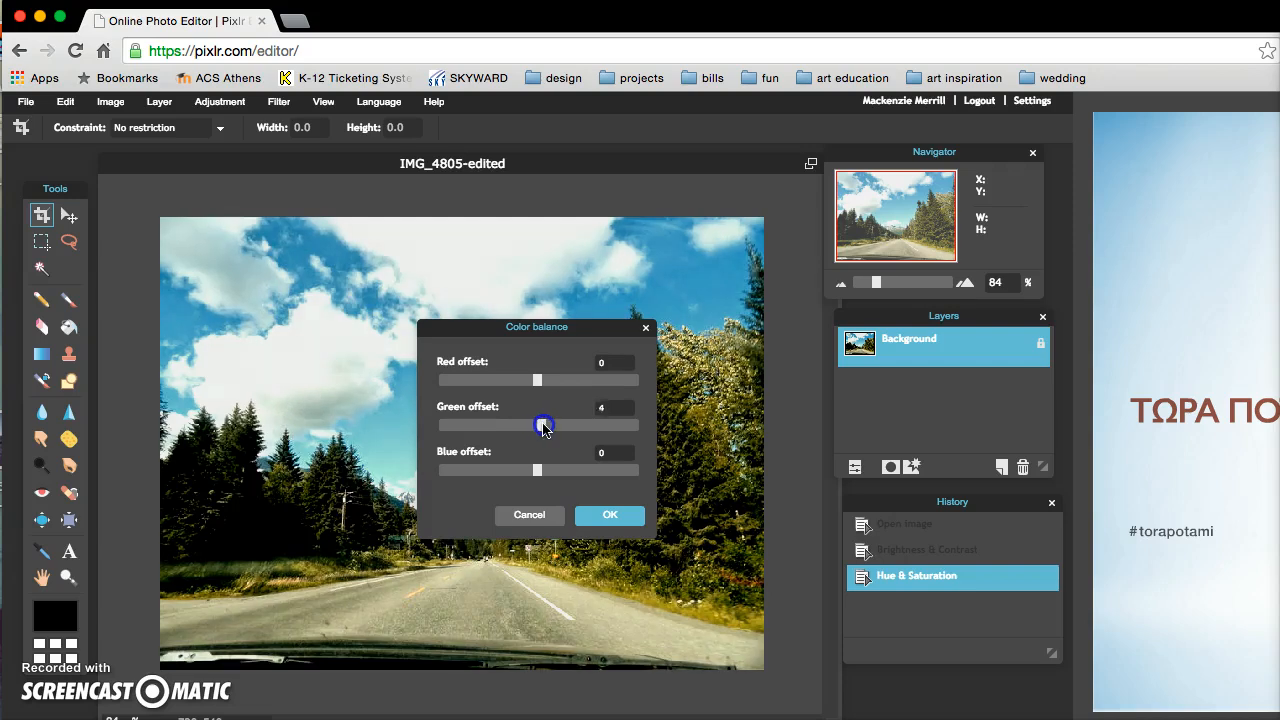
drag(535, 430, 535, 430)
click(602, 516)
Try a Levels adjustment with the midtone input level at 0.73 and 0.84, and close it without applying
click(220, 106)
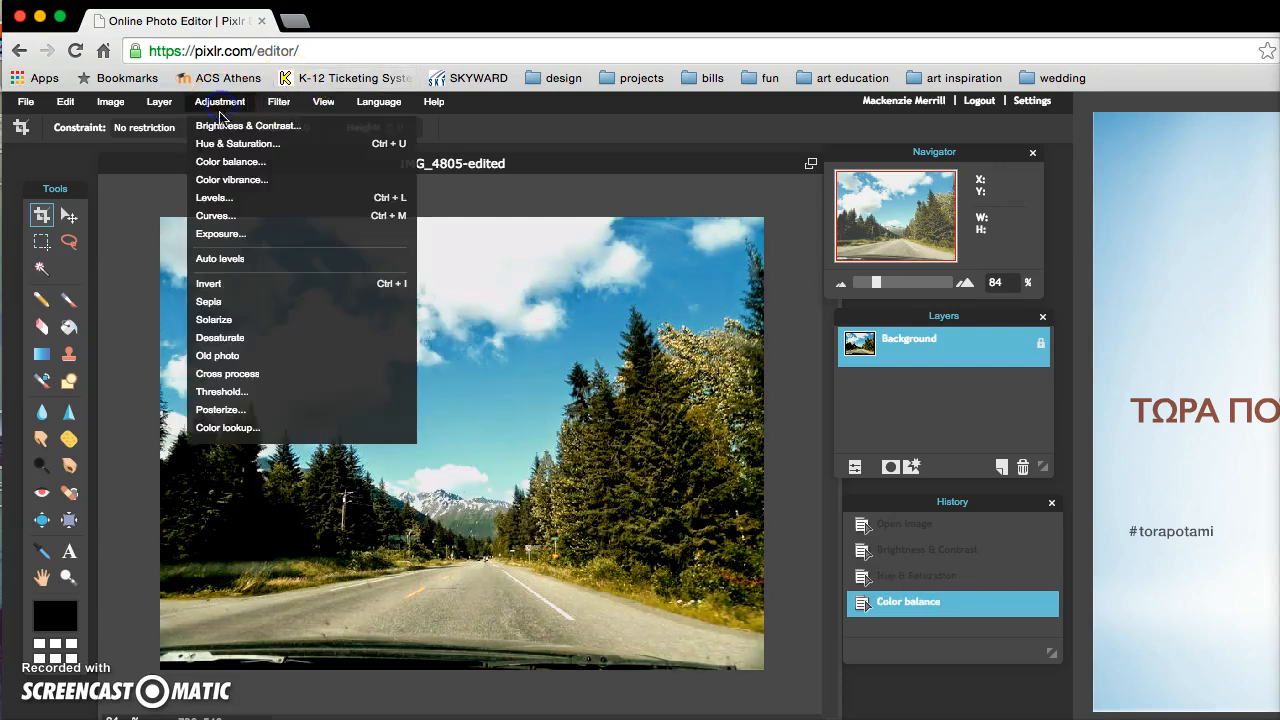
click(253, 199)
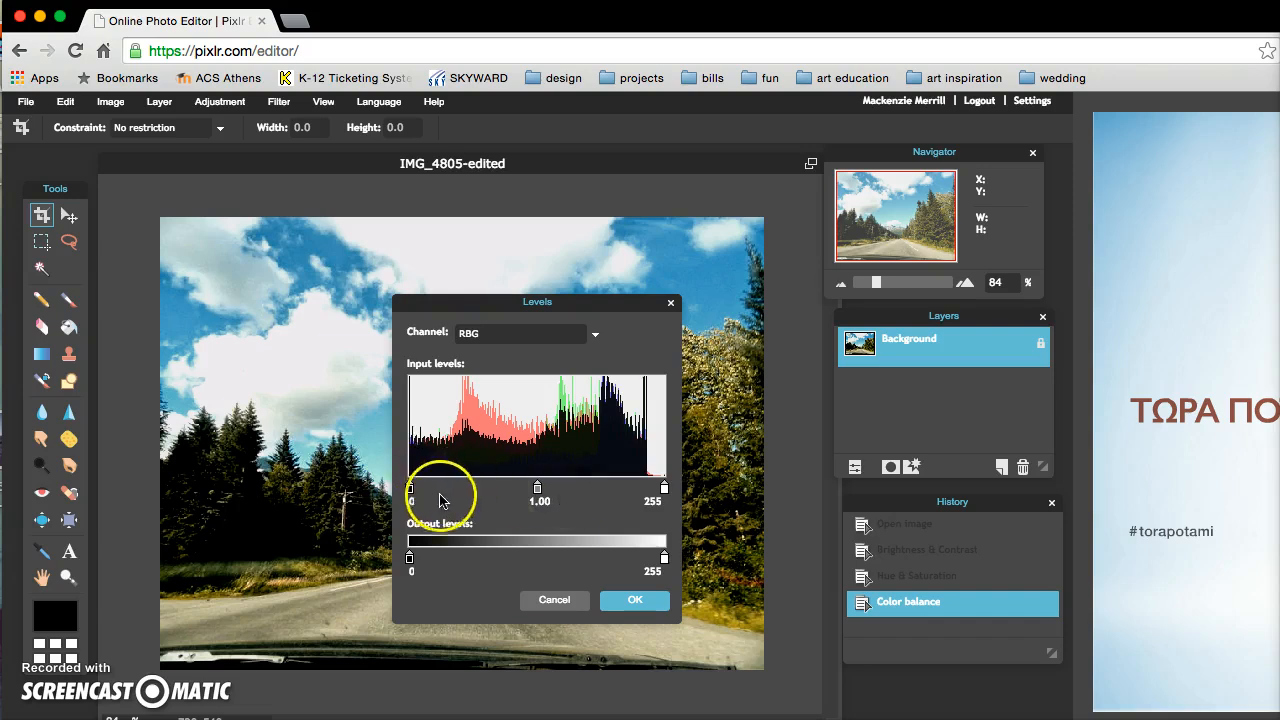
mouse_move(411, 493)
mouse_down()
mouse_move(495, 494)
mouse_move(404, 485)
mouse_up()
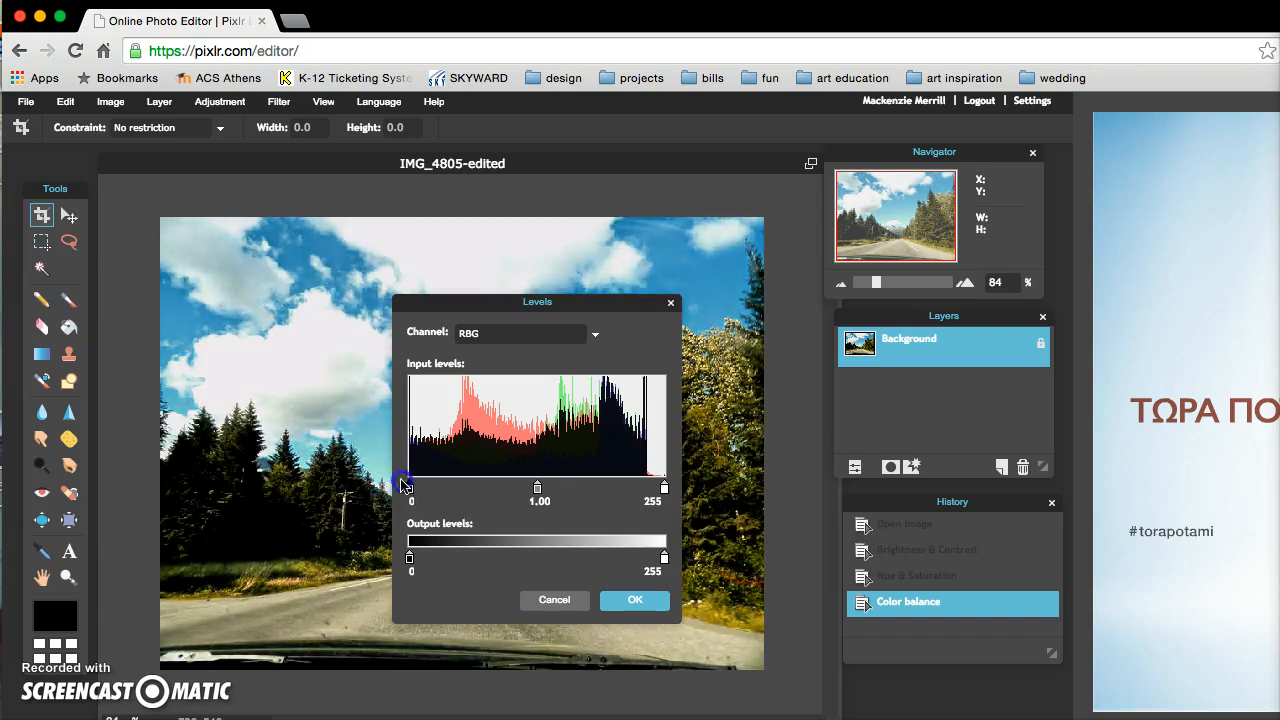
mouse_move(538, 490)
mouse_down()
mouse_move(457, 490)
mouse_move(604, 490)
mouse_move(520, 483)
mouse_up()
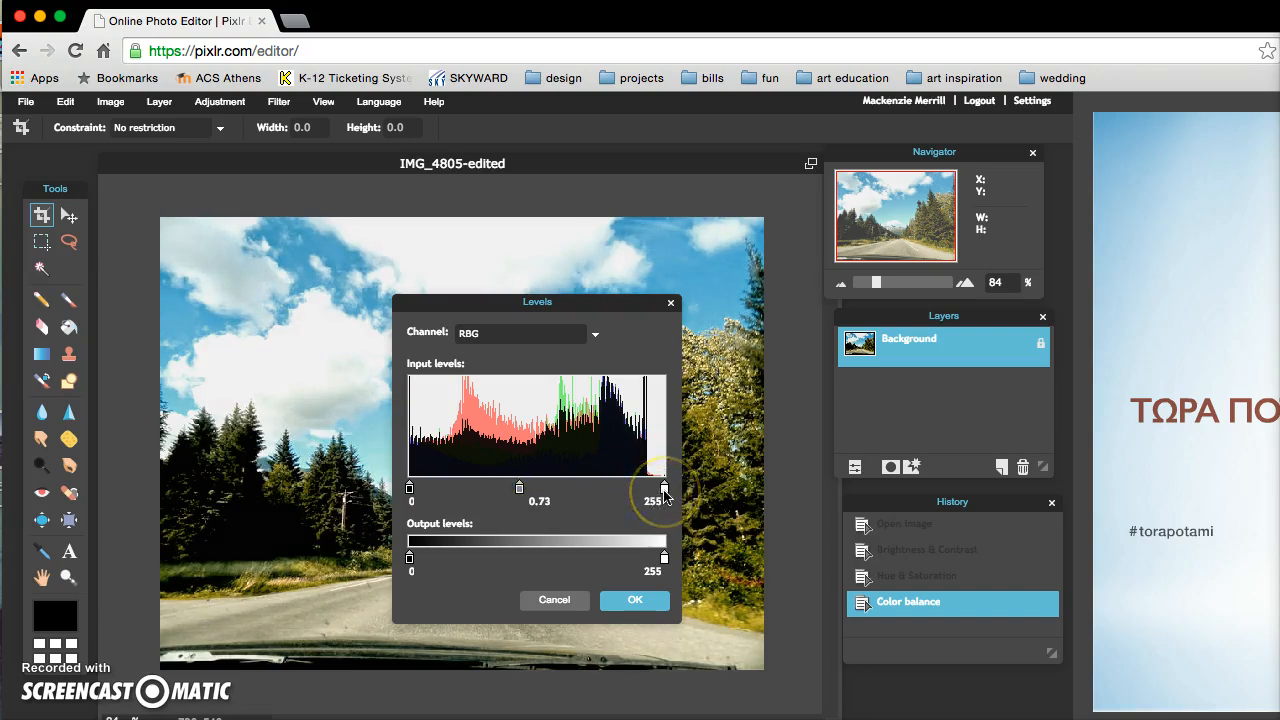
drag(665, 491, 695, 500)
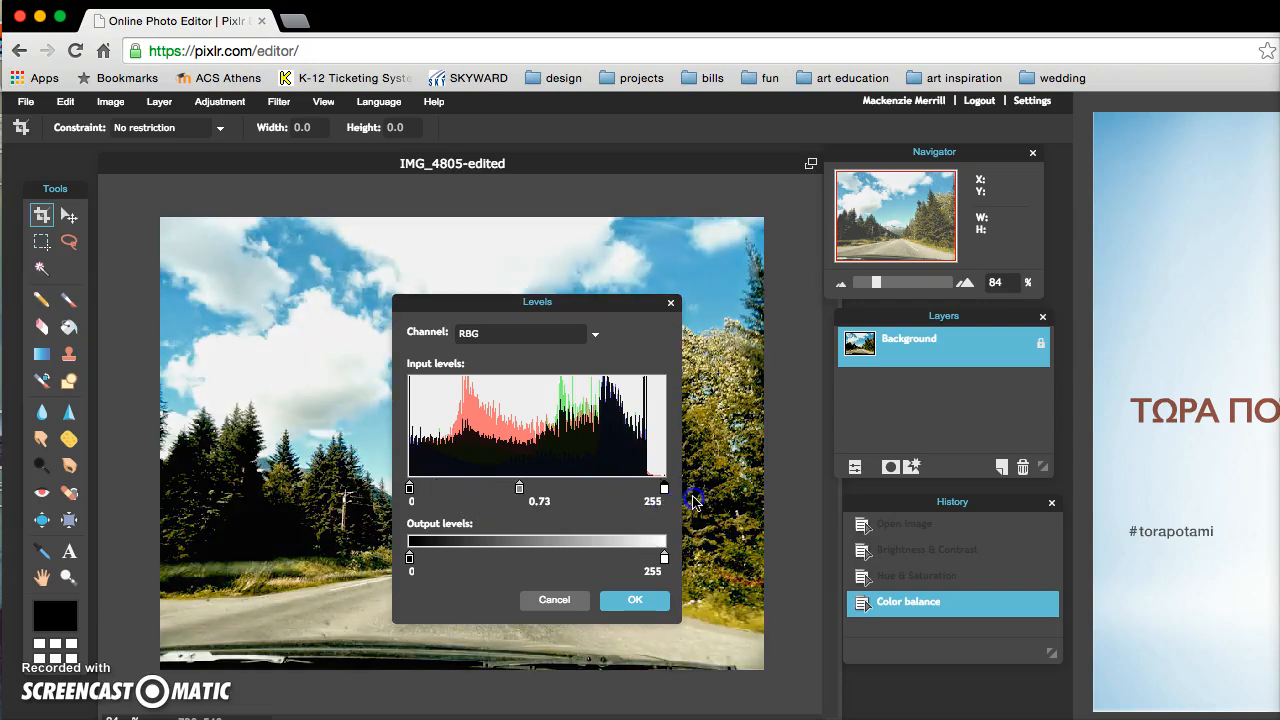
drag(521, 497, 529, 492)
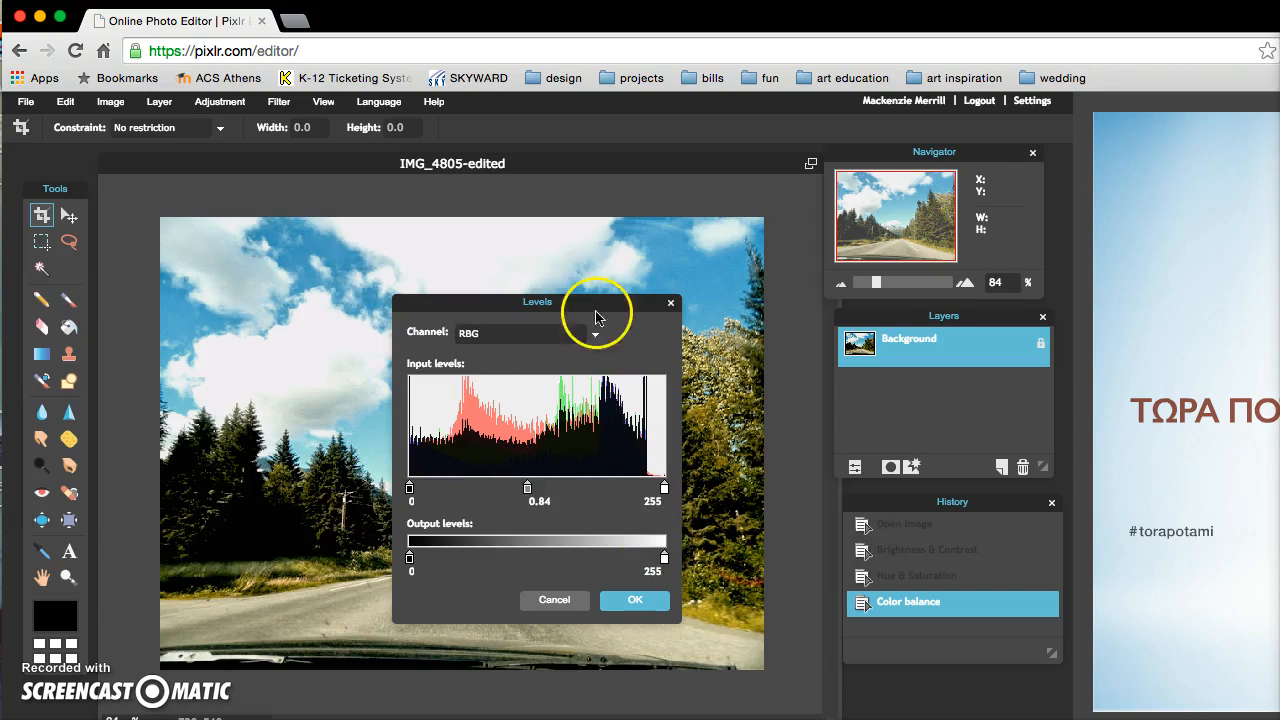
click(671, 304)
Try high and low Exposure values on the photo, including 47, 3 and 22, and cancel the adjustment
click(220, 102)
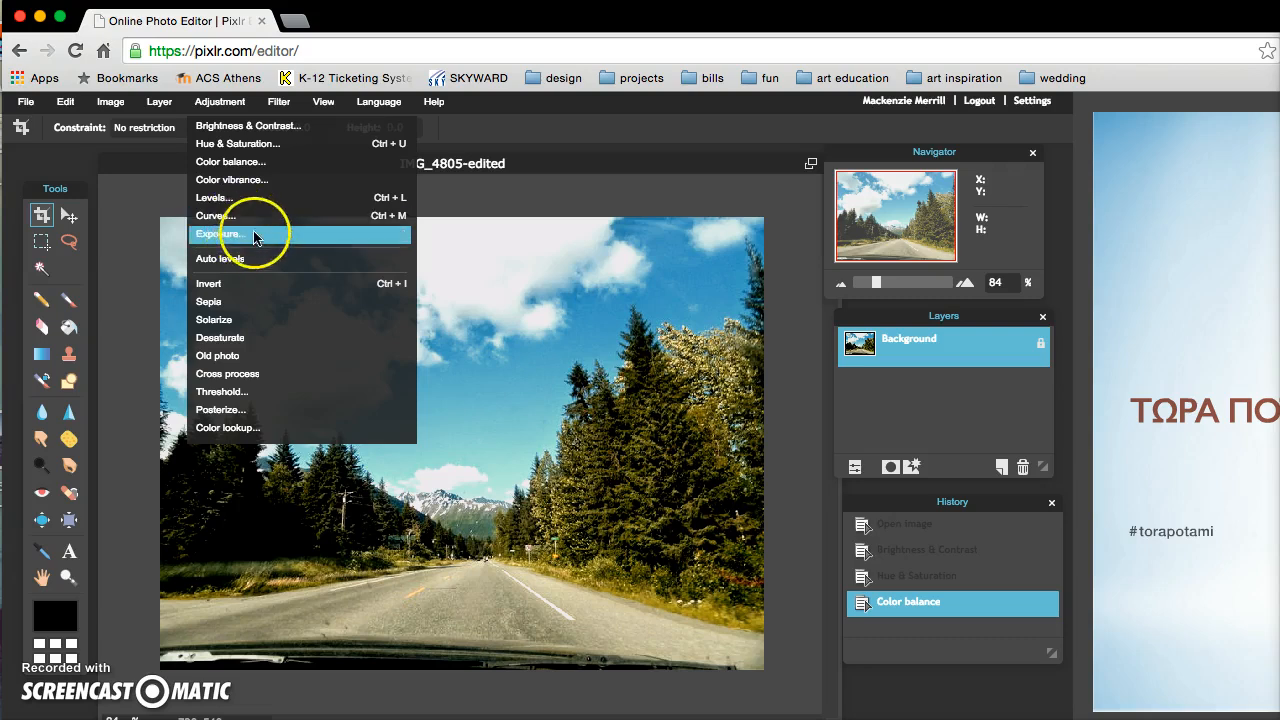
click(245, 234)
drag(537, 330, 463, 274)
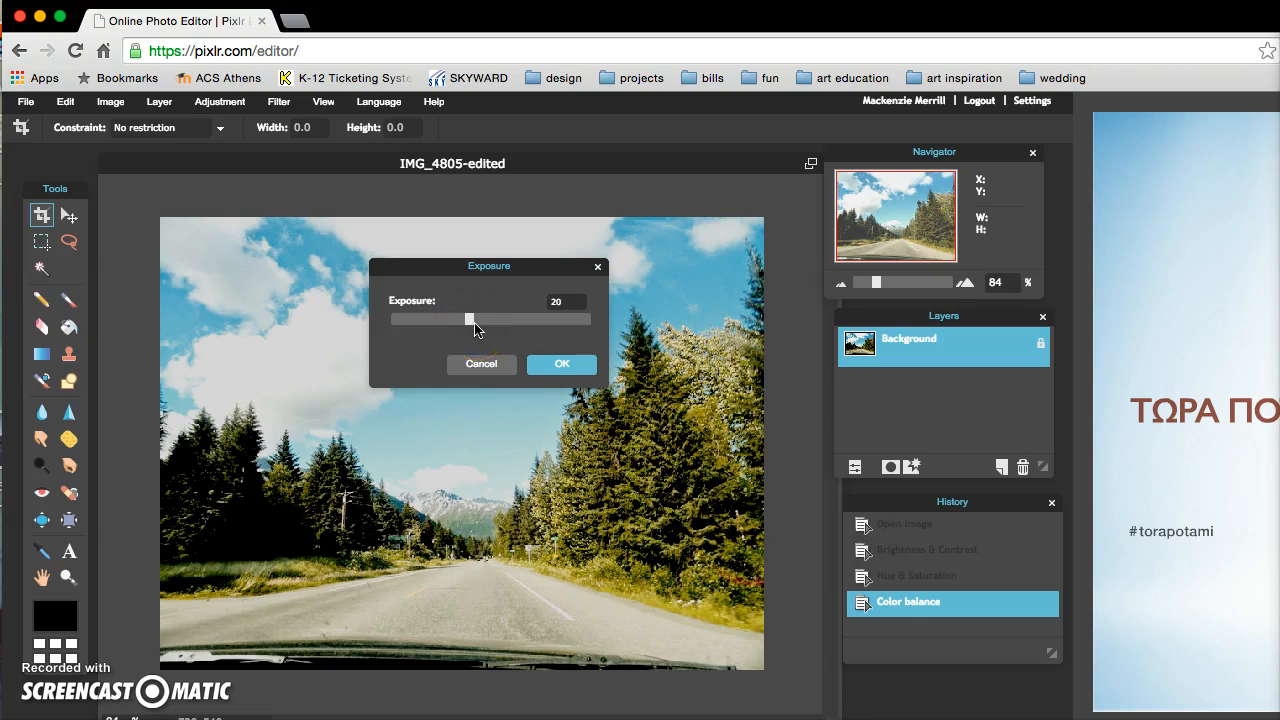
drag(471, 325, 569, 332)
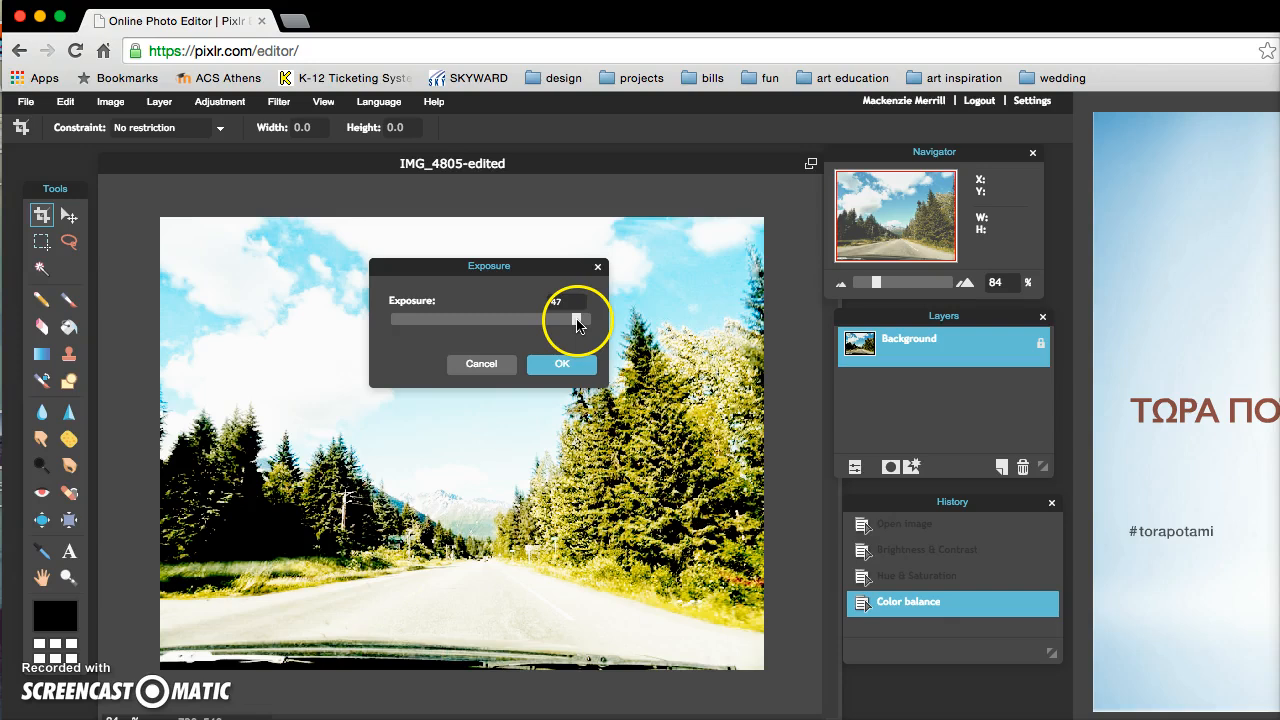
drag(558, 325, 402, 320)
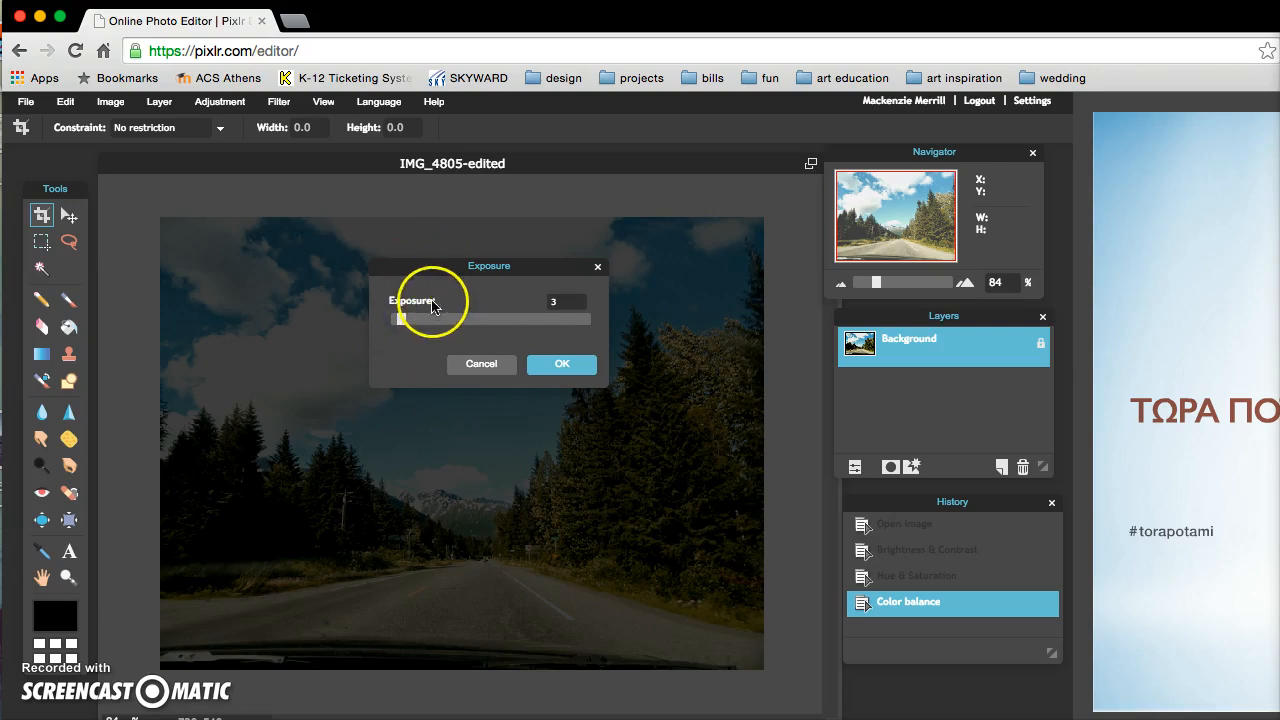
drag(402, 322, 479, 324)
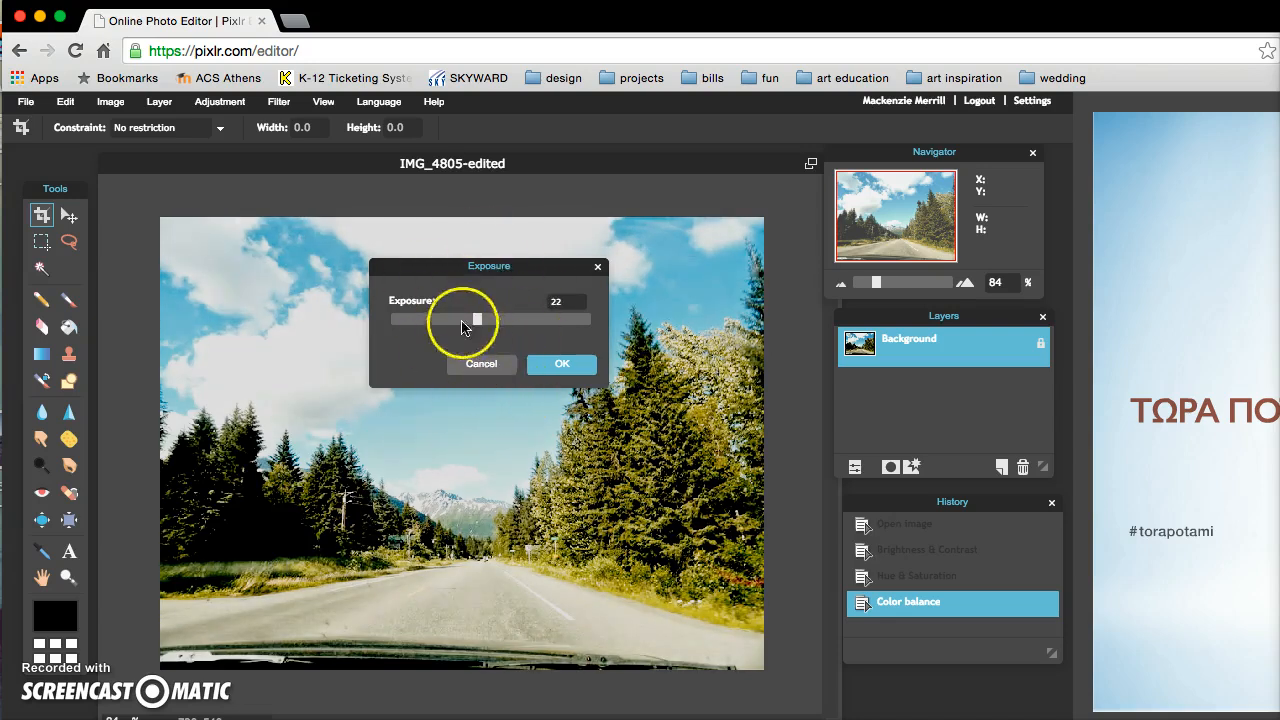
click(481, 365)
Try Invert on the photo twice, and return to the Color balance history state
click(236, 97)
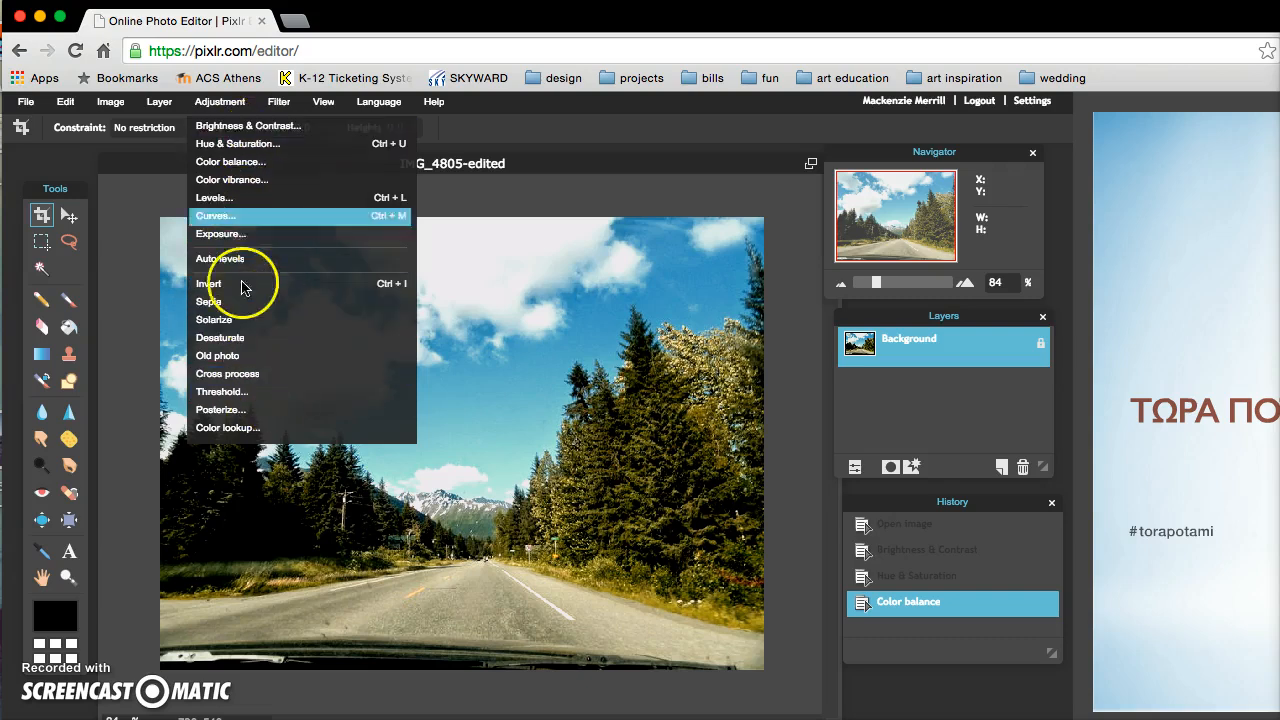
click(232, 290)
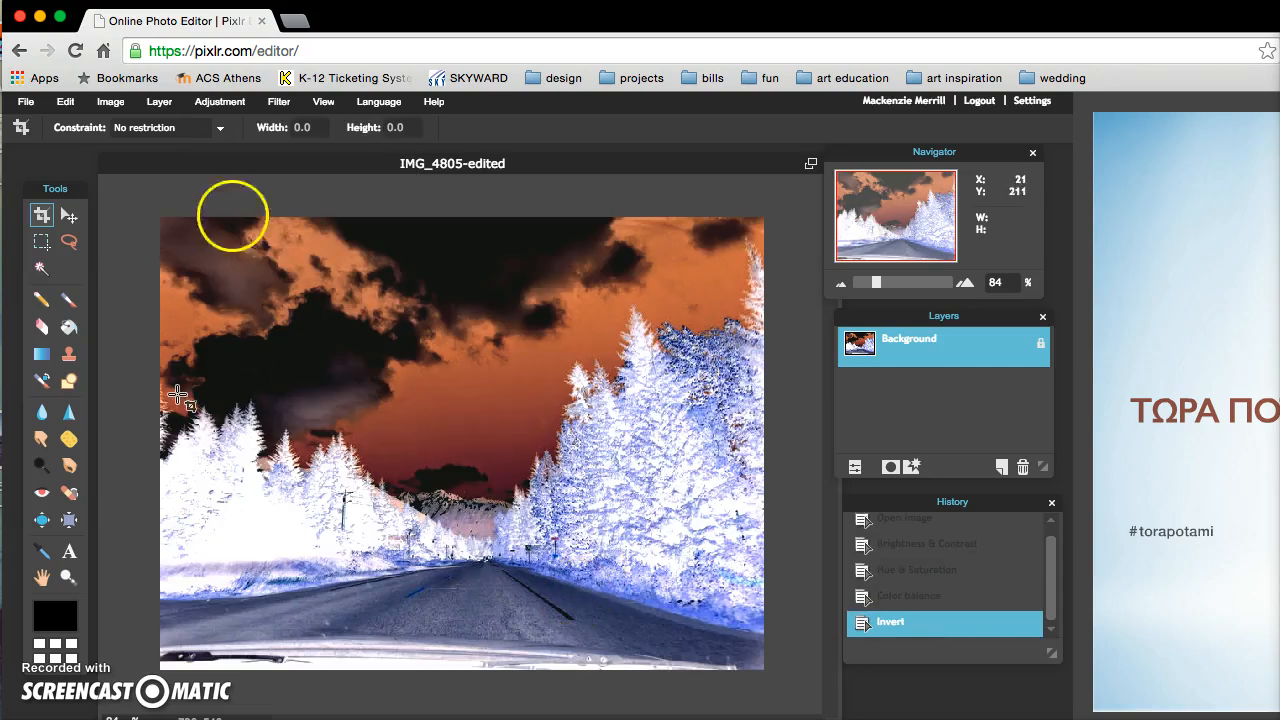
click(238, 103)
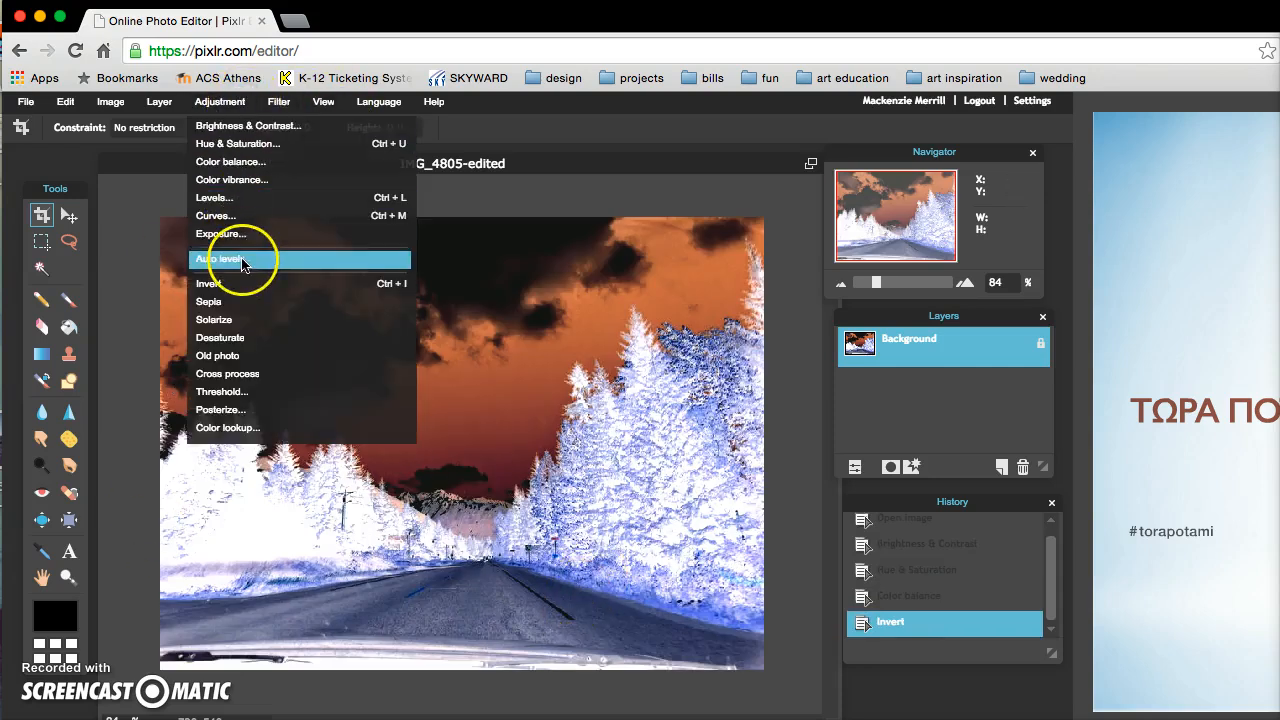
click(243, 288)
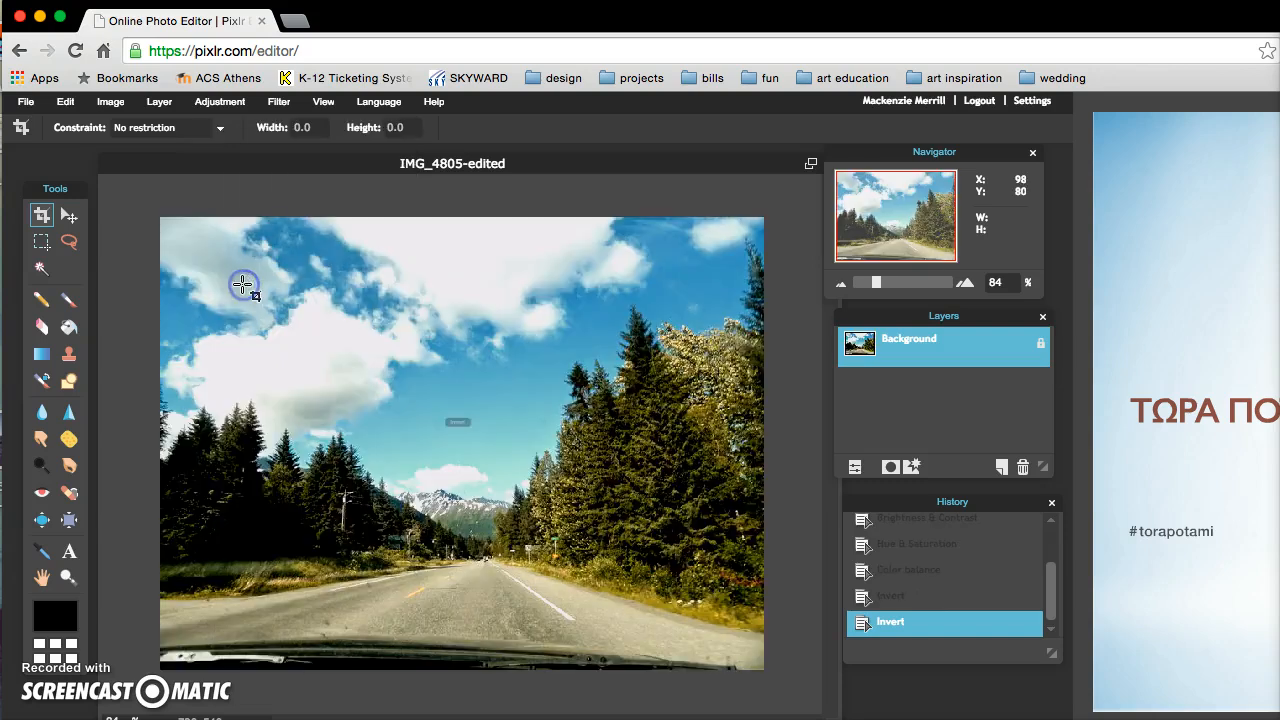
click(908, 571)
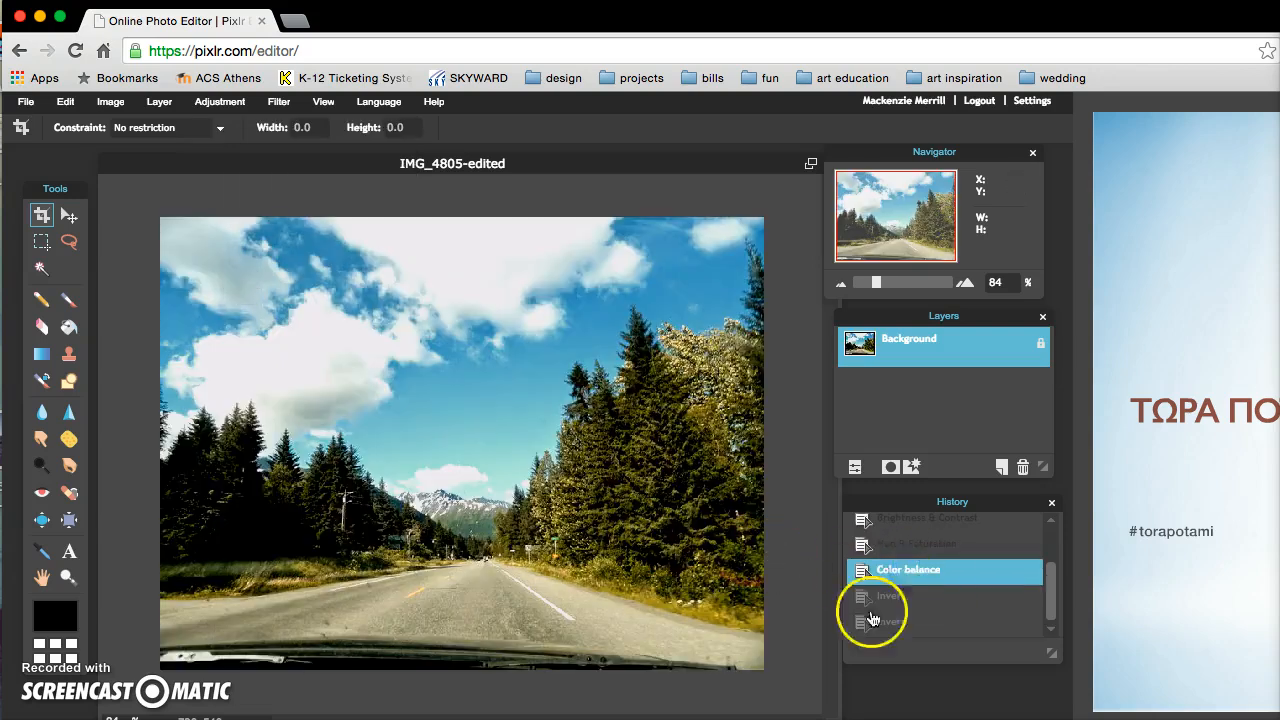
click(880, 596)
click(918, 580)
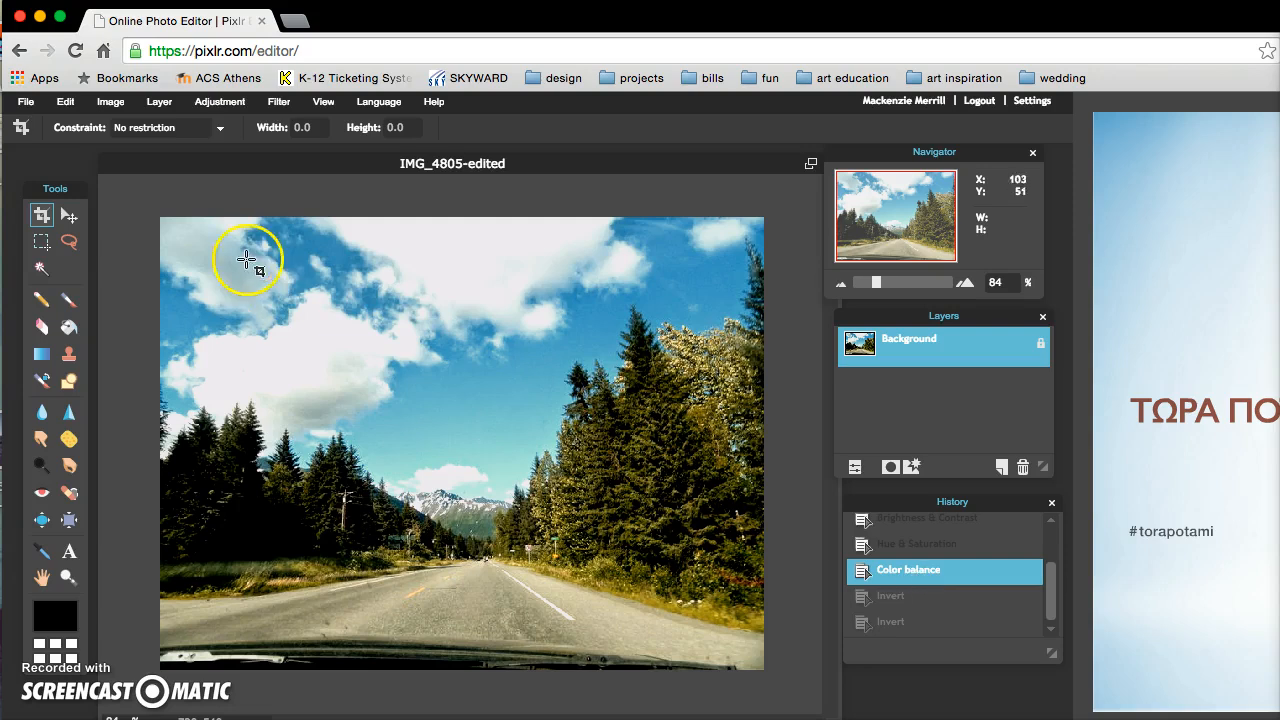
Try Desaturate on the photo, and revert to the Color balance history state
click(219, 101)
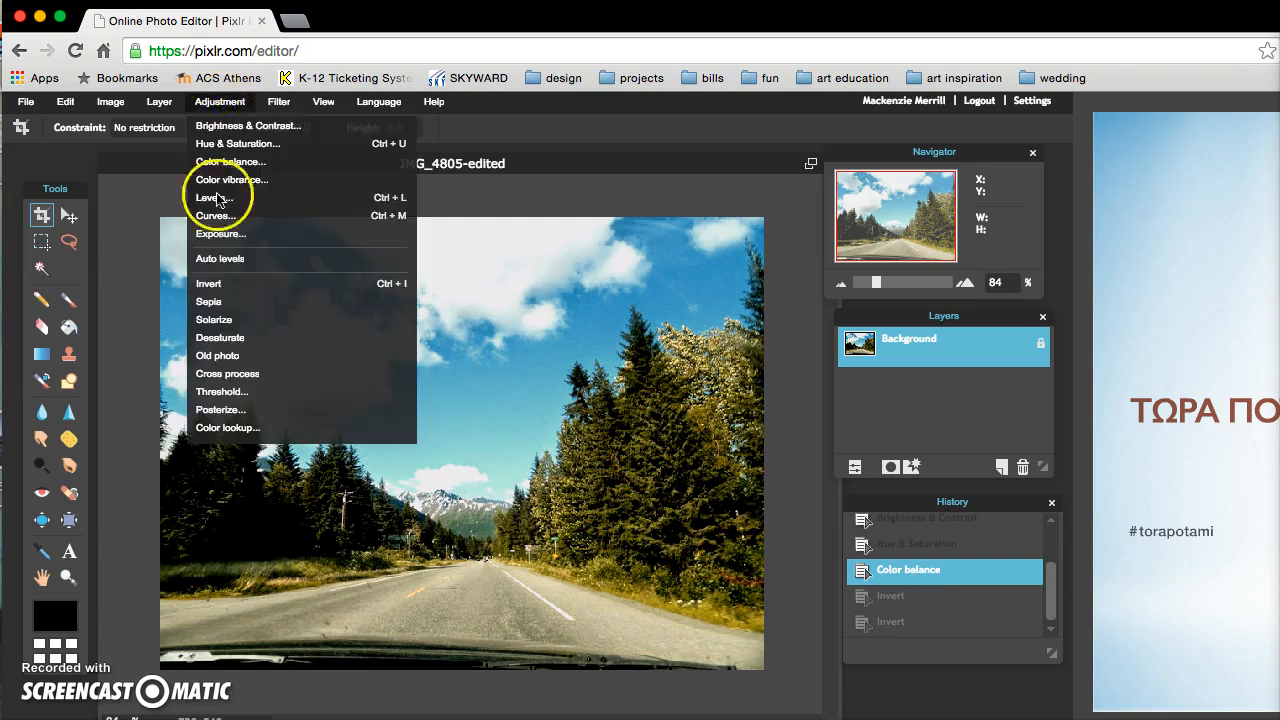
click(240, 343)
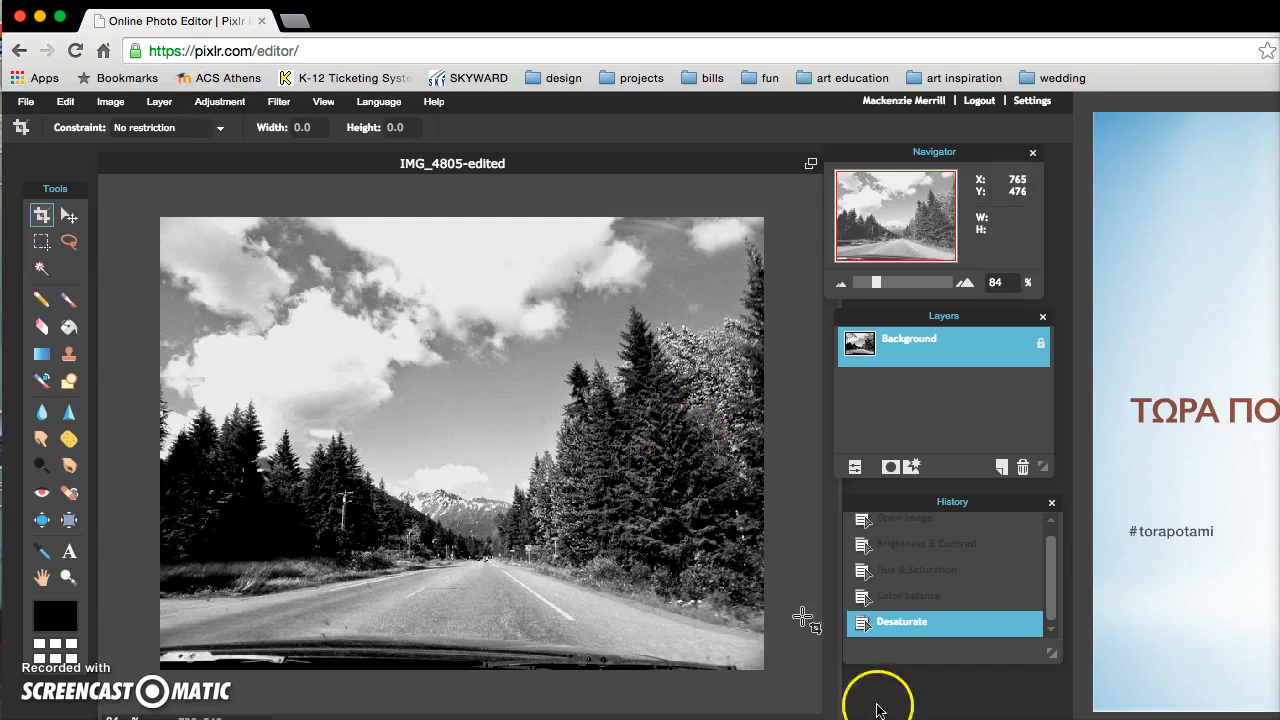
click(918, 597)
click(222, 102)
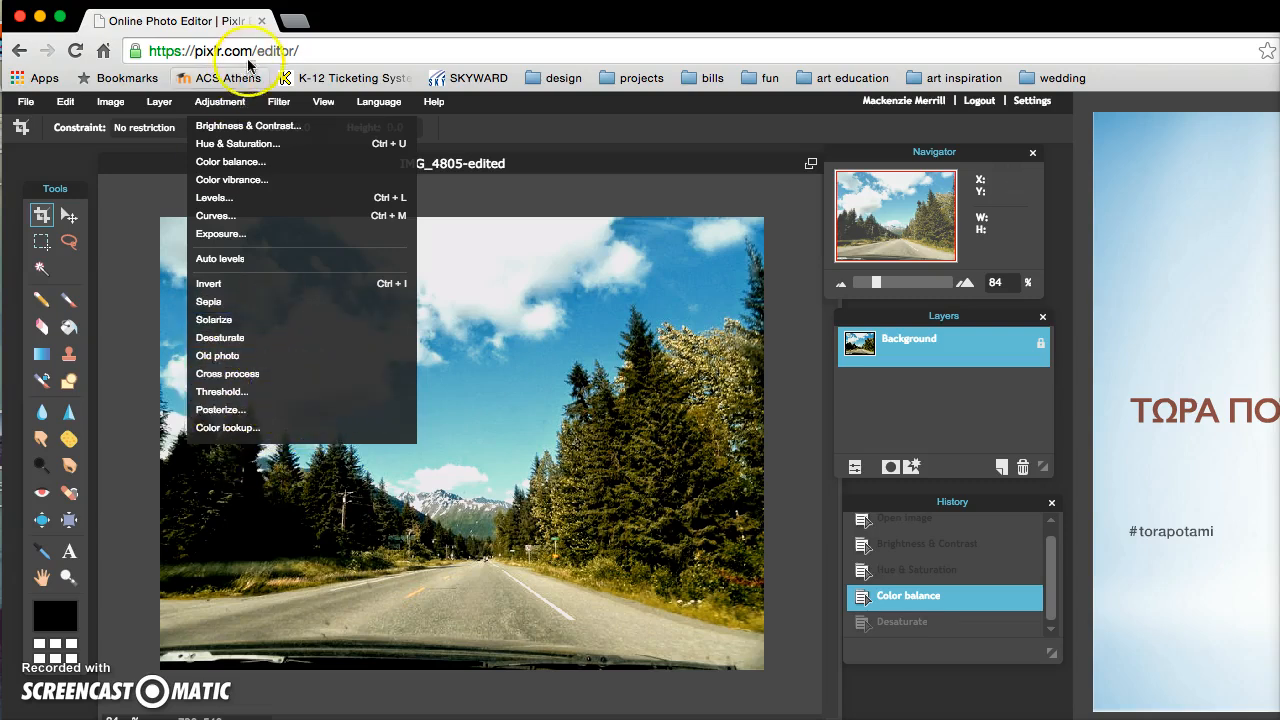
click(280, 101)
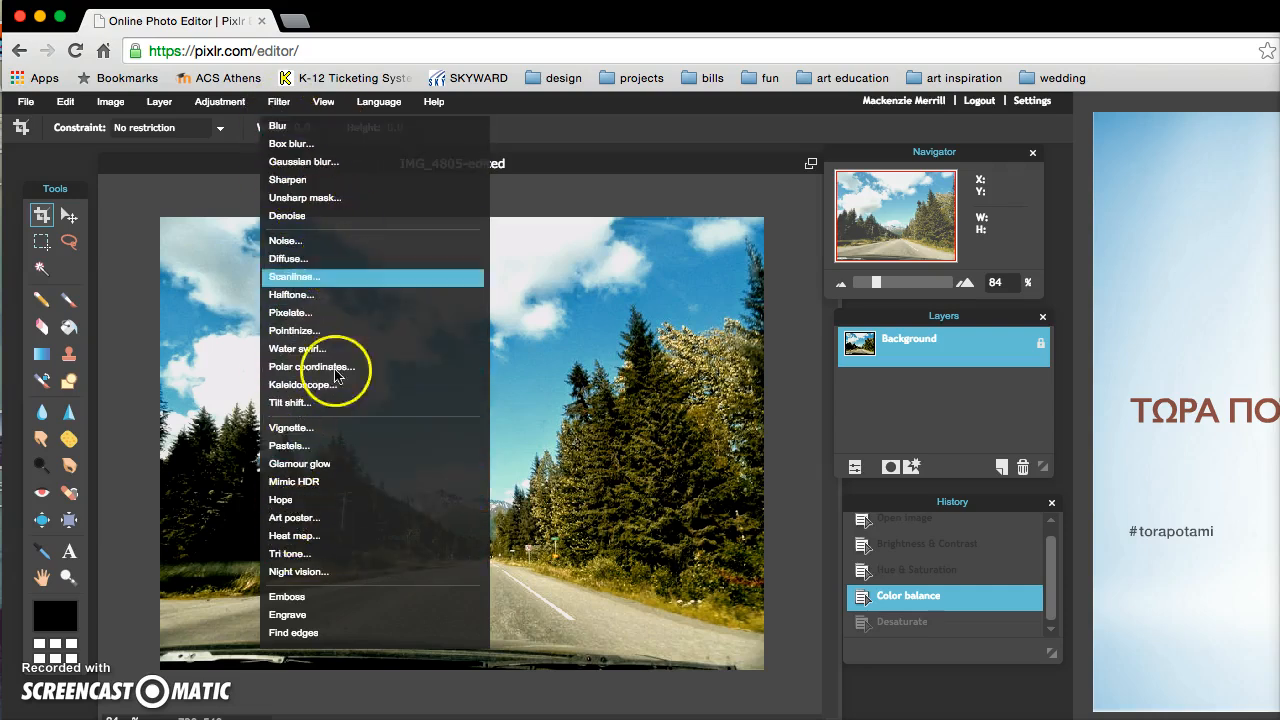
click(397, 432)
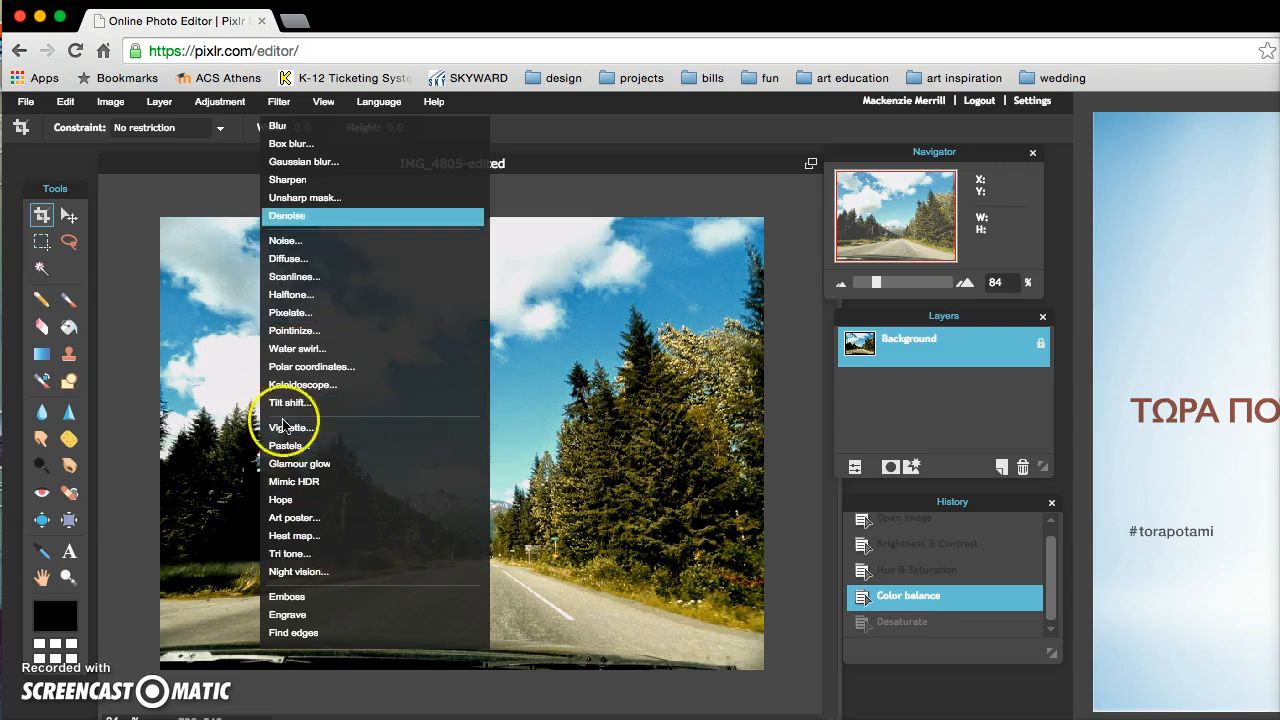
Try the Noise filter on the photo with an amount of 62, and cancel it
click(297, 241)
mouse_move(403, 264)
mouse_down()
mouse_move(472, 273)
mouse_move(417, 269)
mouse_up()
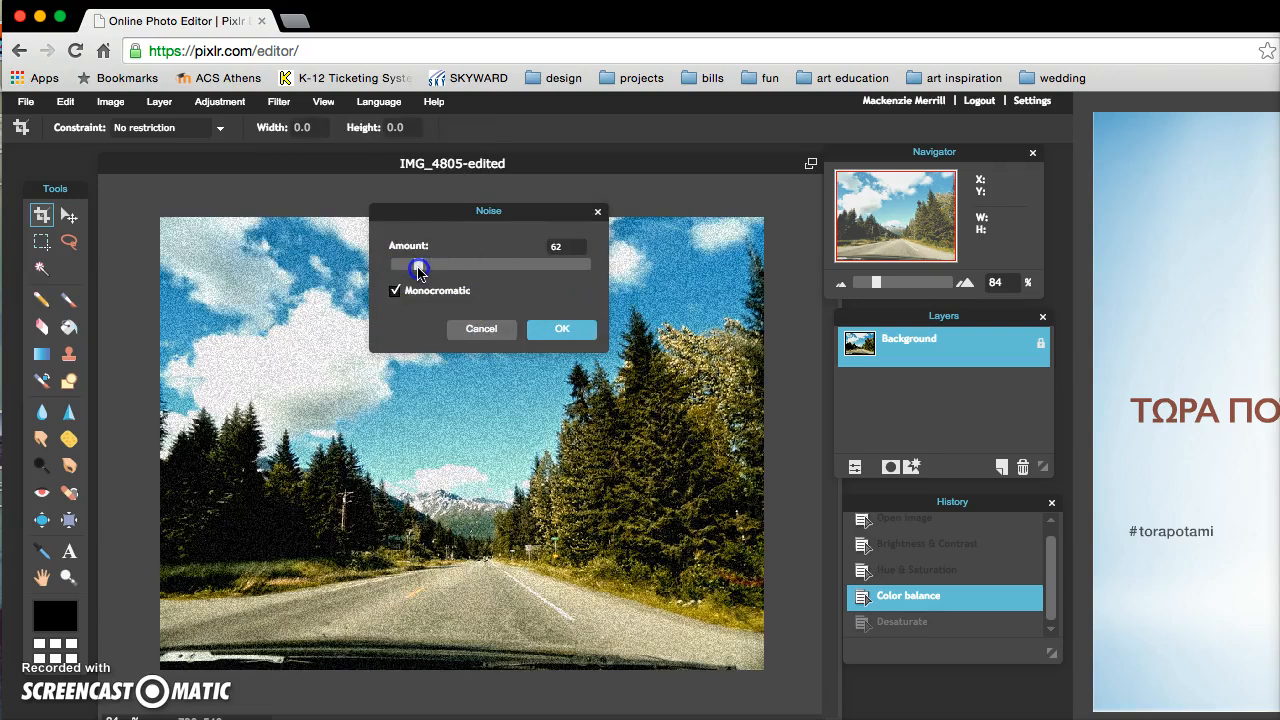
click(476, 330)
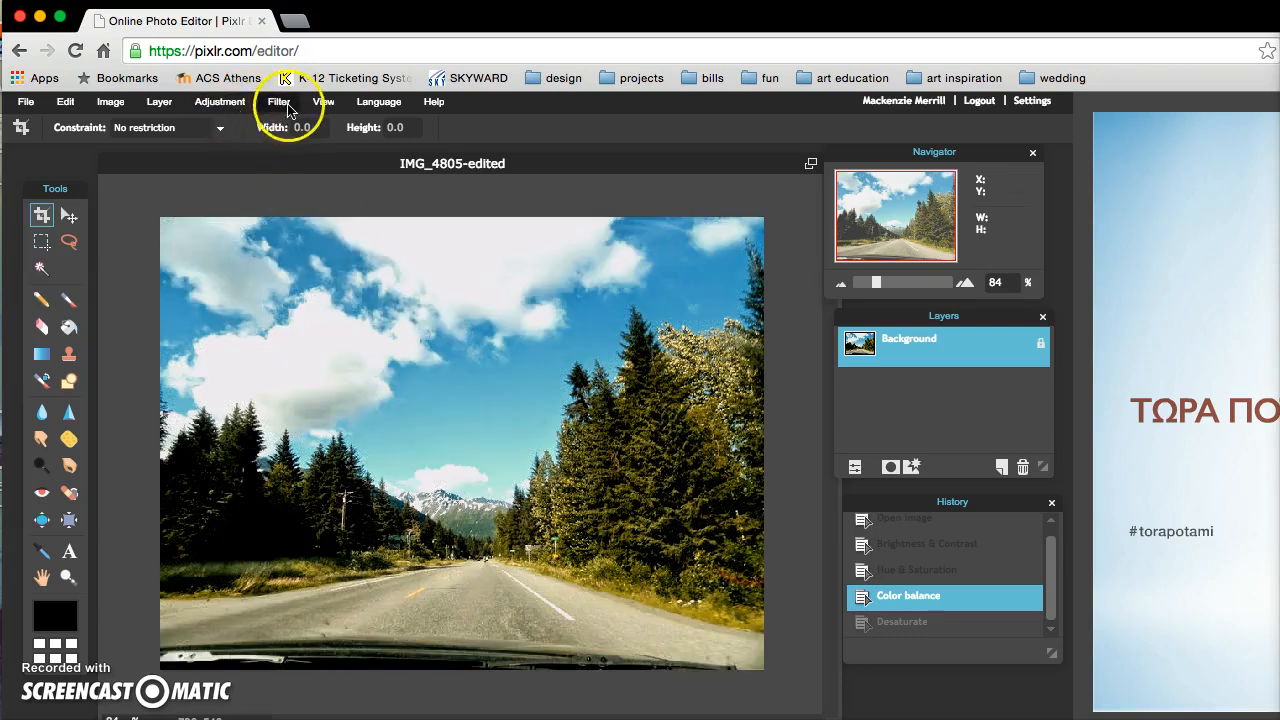
Try the Mimic HDR filter on the photo, and revert to the Color balance history state
click(281, 103)
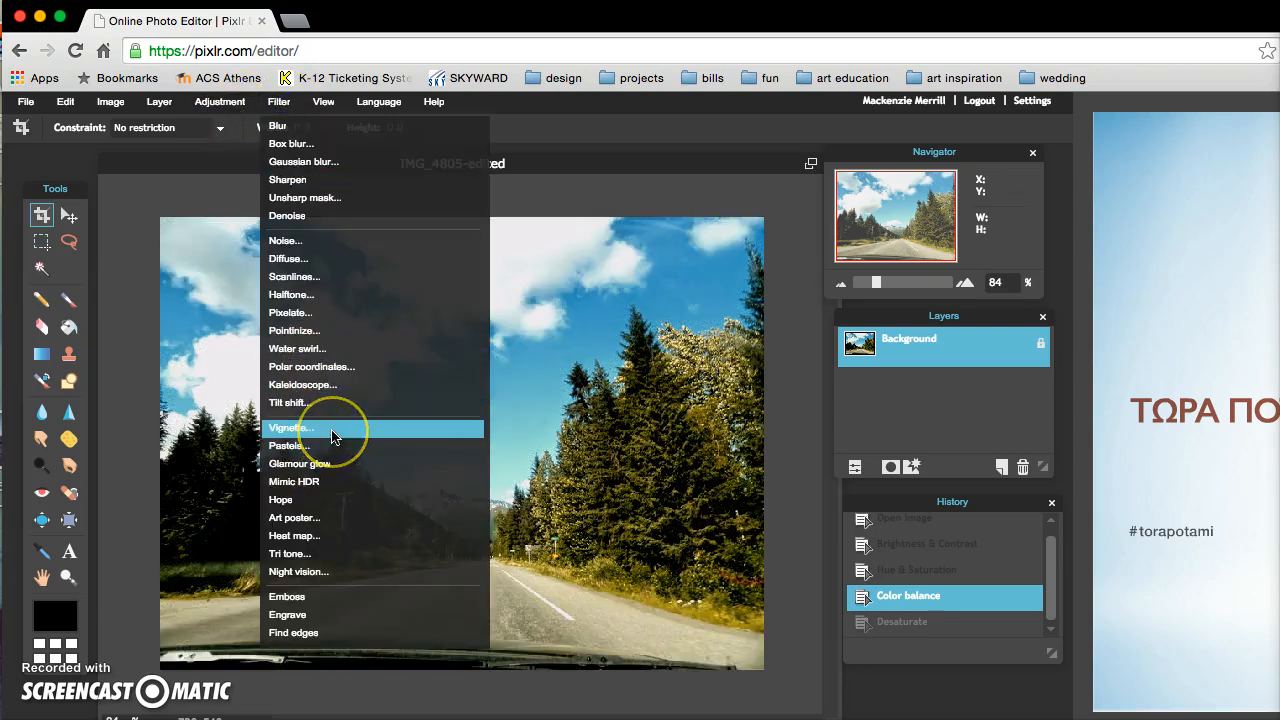
click(329, 483)
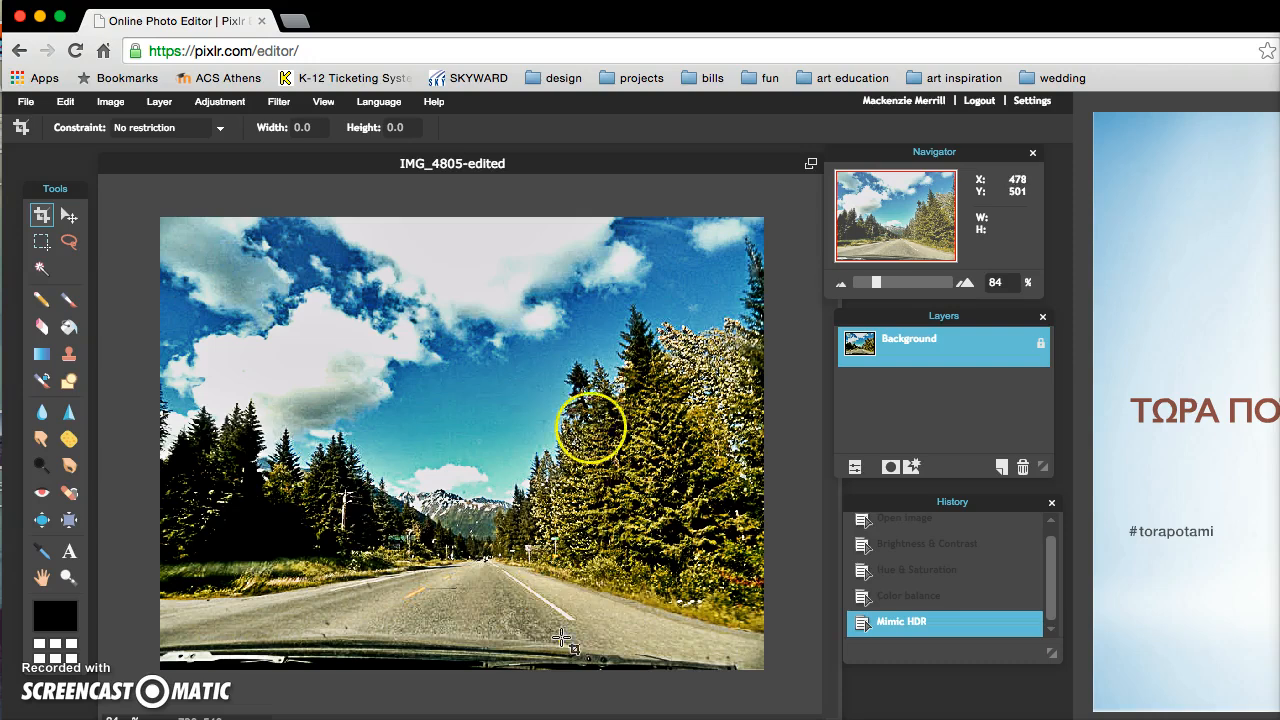
click(229, 105)
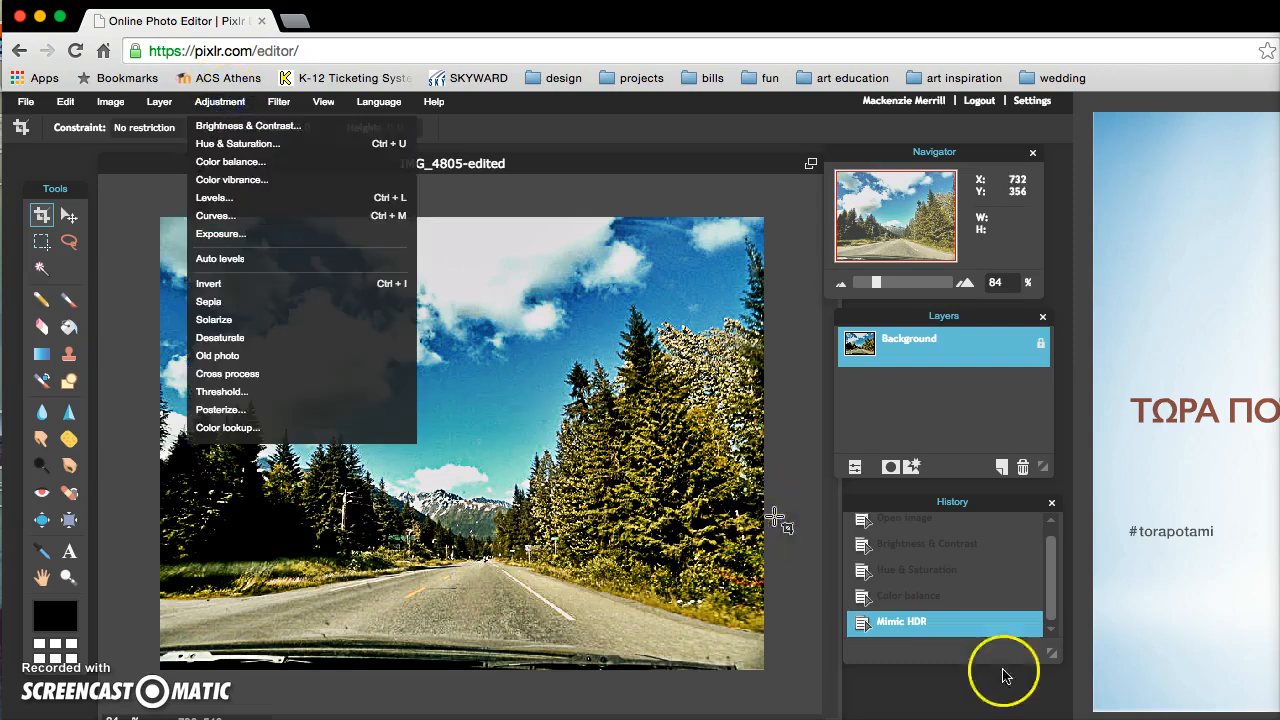
click(943, 569)
click(916, 597)
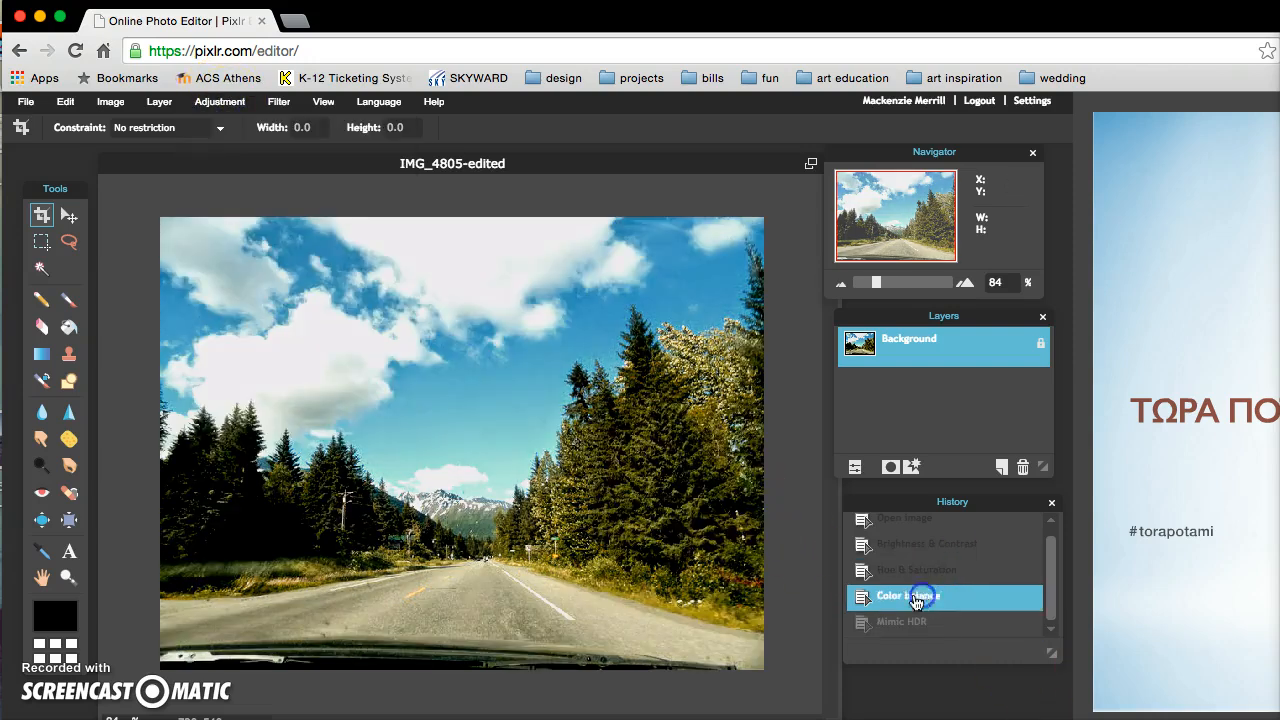
Try the Hope filter on the photo, and return to the Color balance history state
click(219, 101)
mouse_move(275, 100)
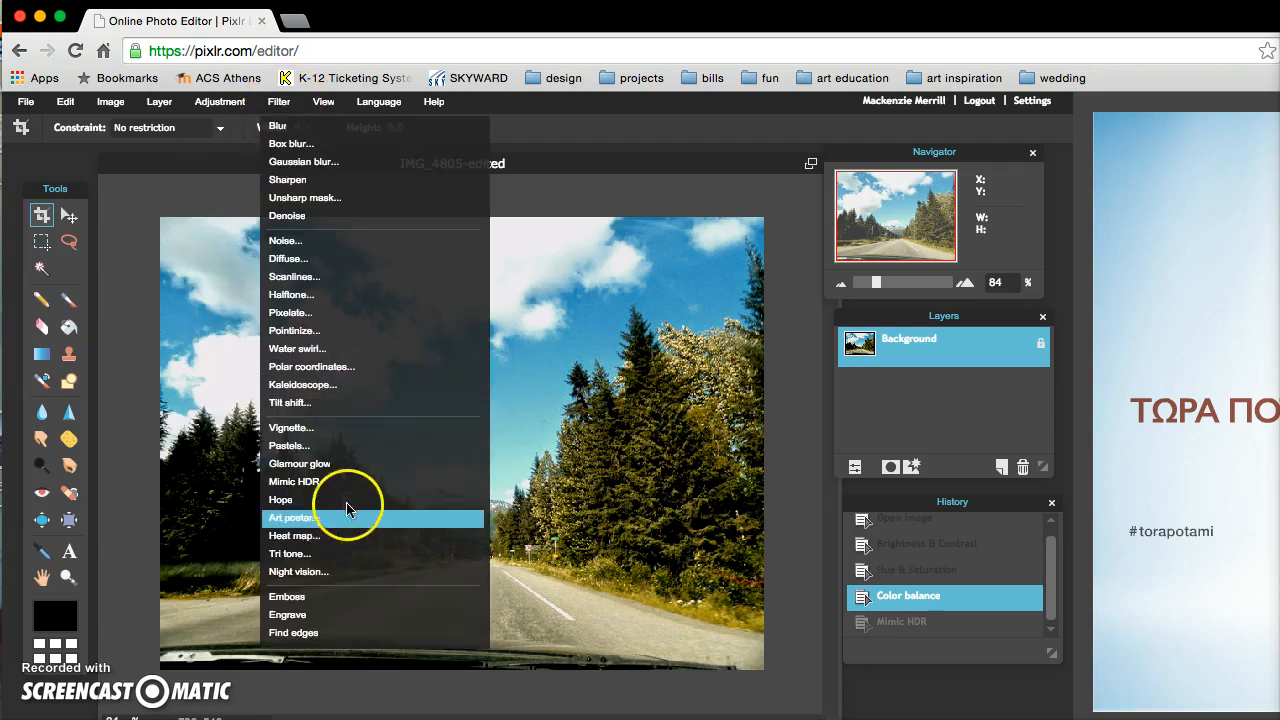
click(286, 503)
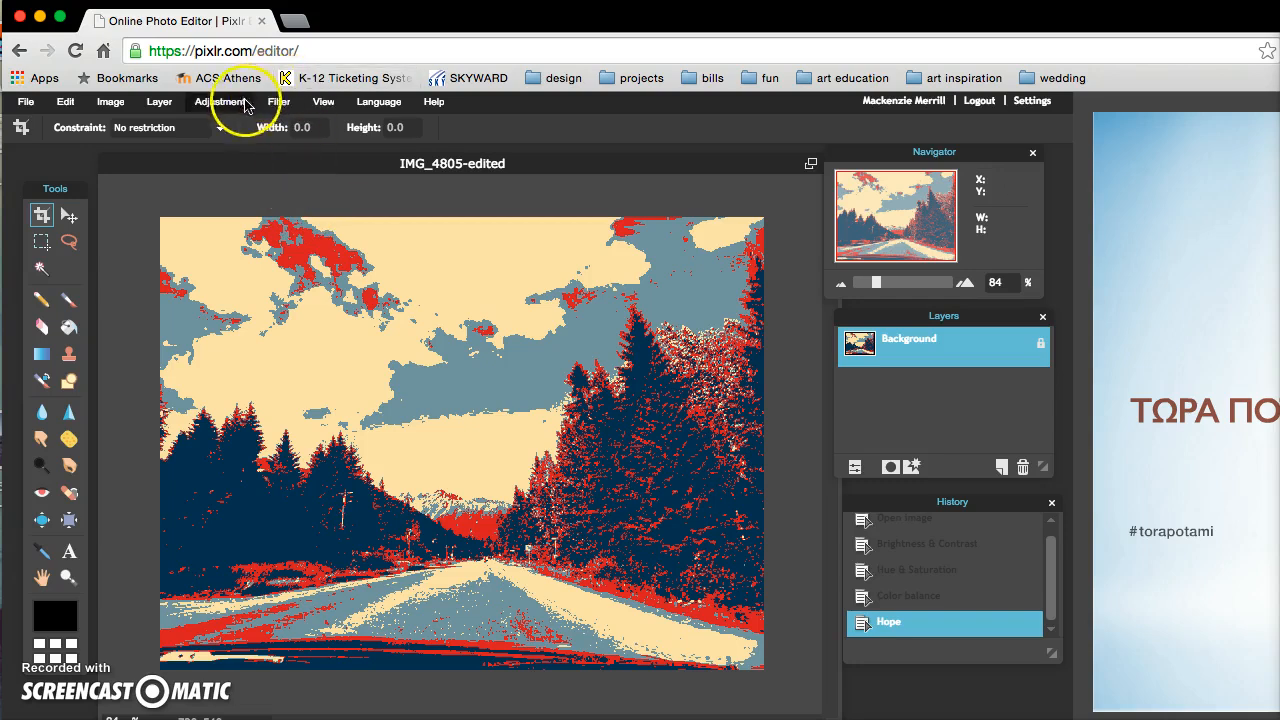
click(278, 101)
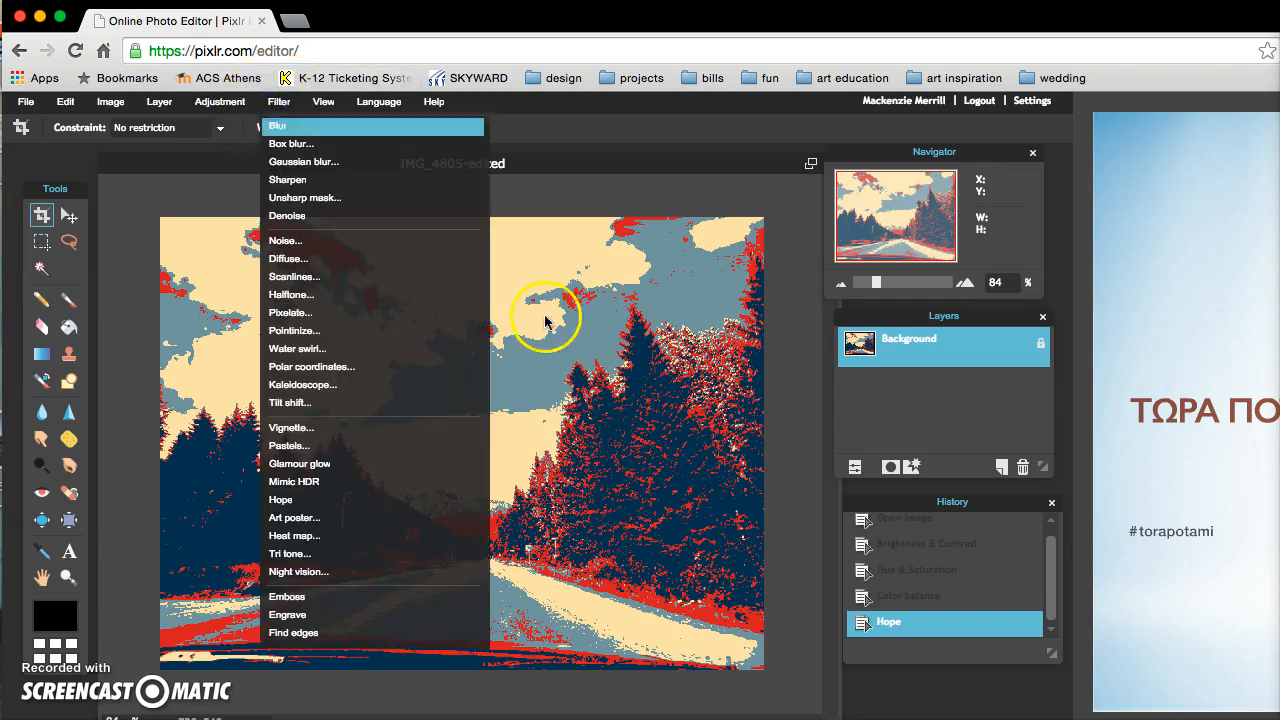
click(940, 569)
click(922, 596)
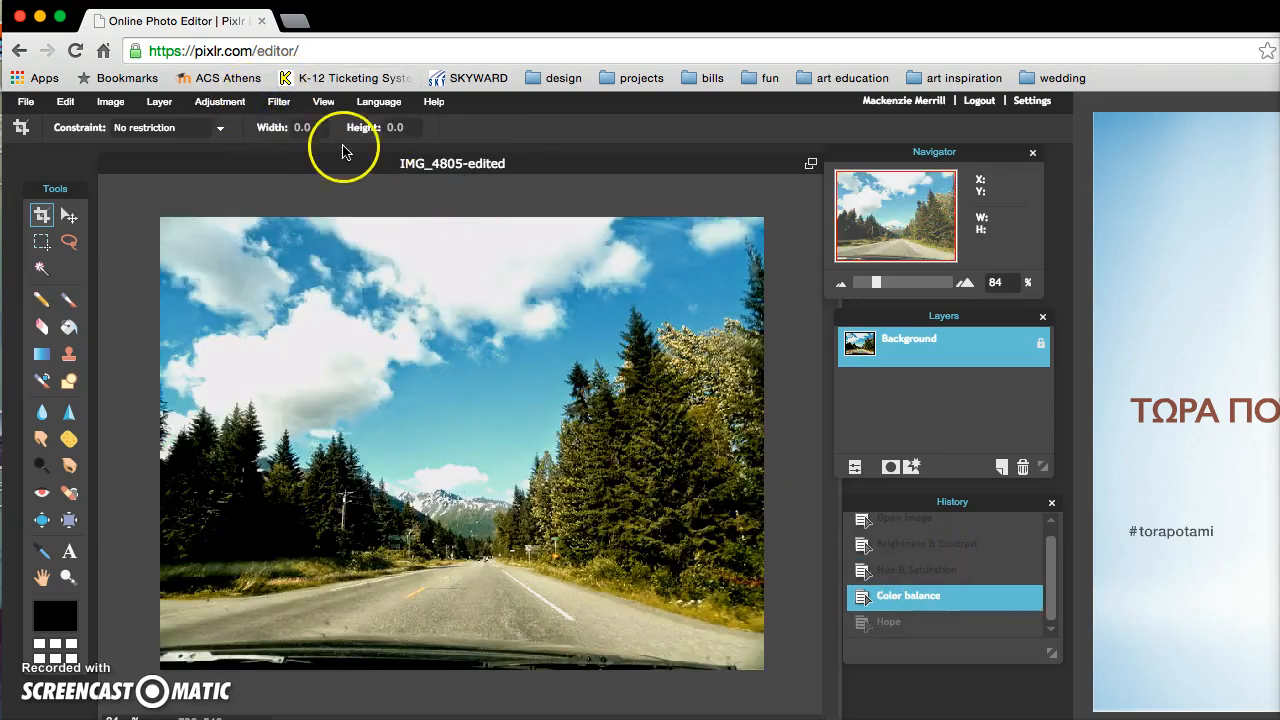
Try the Vignette filter on the photo with a size of 33, and cancel it
click(278, 101)
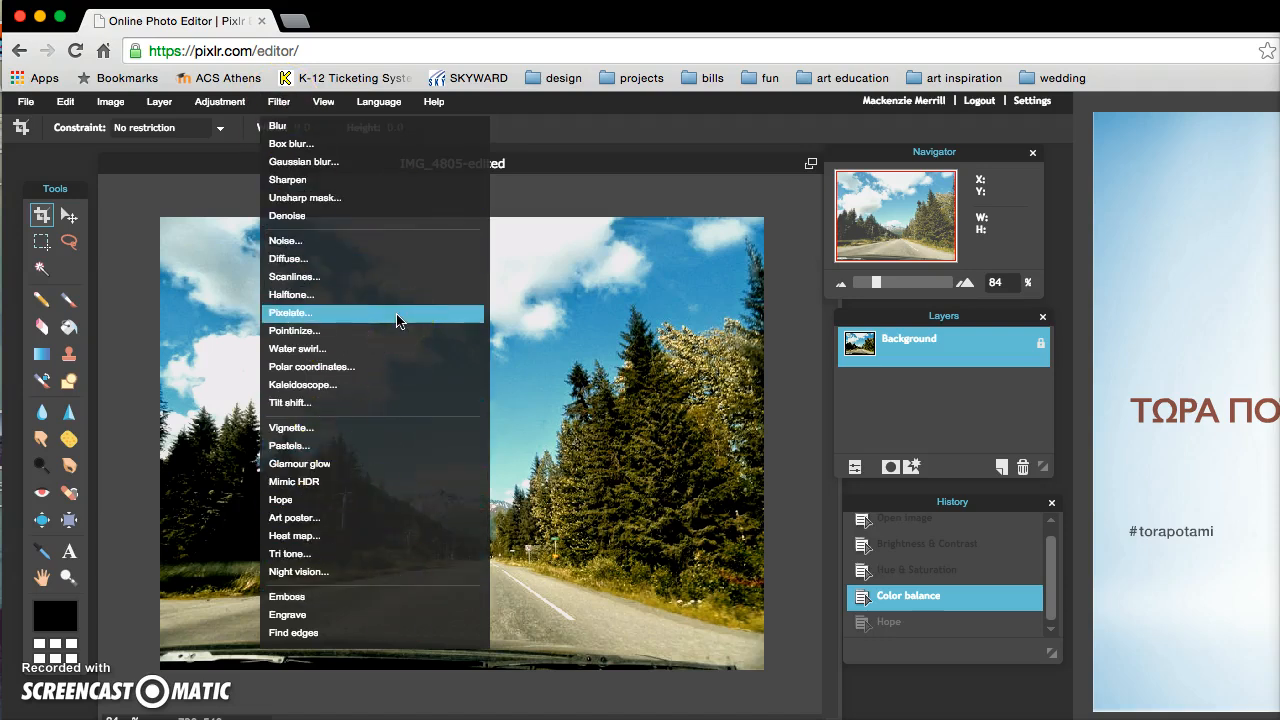
click(416, 456)
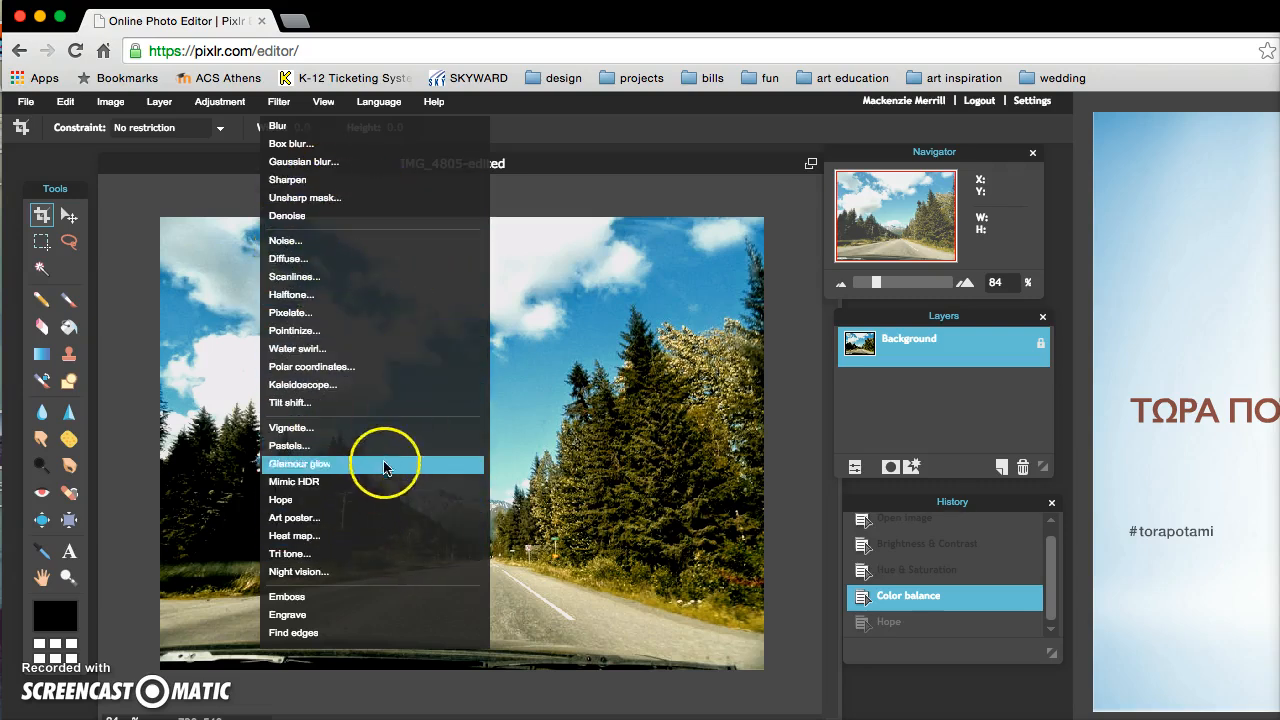
click(391, 432)
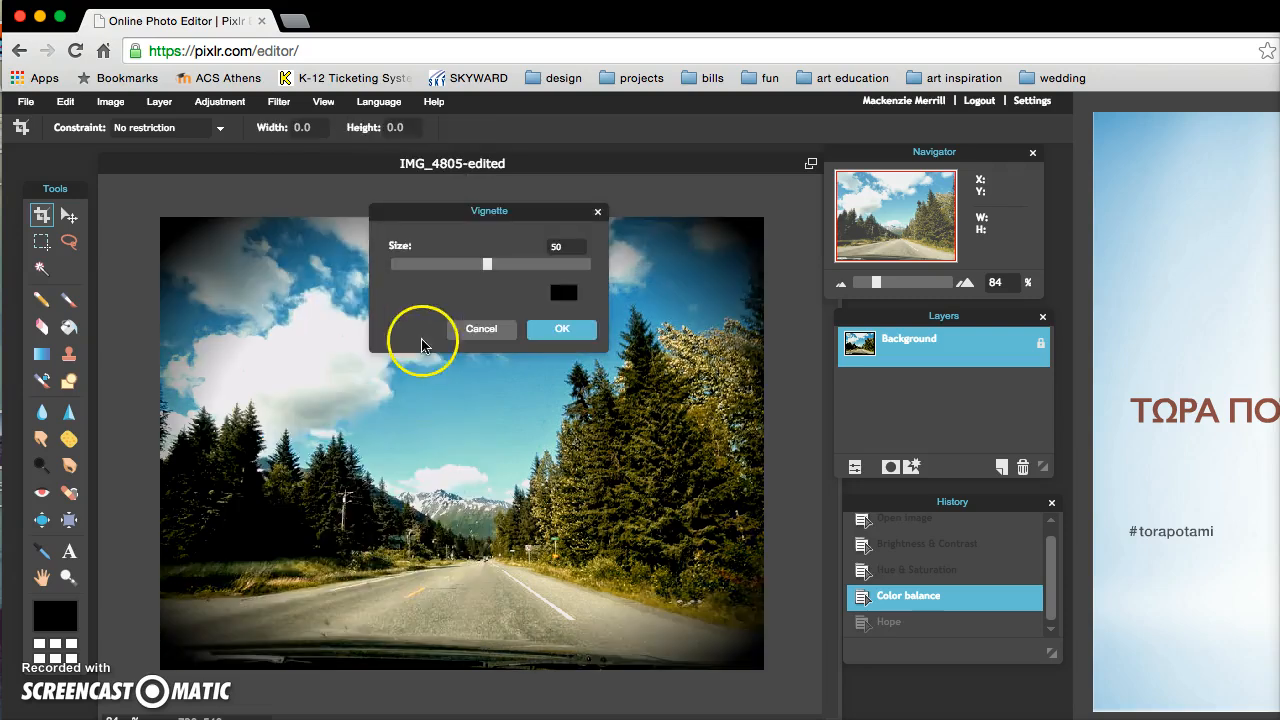
drag(483, 268, 454, 266)
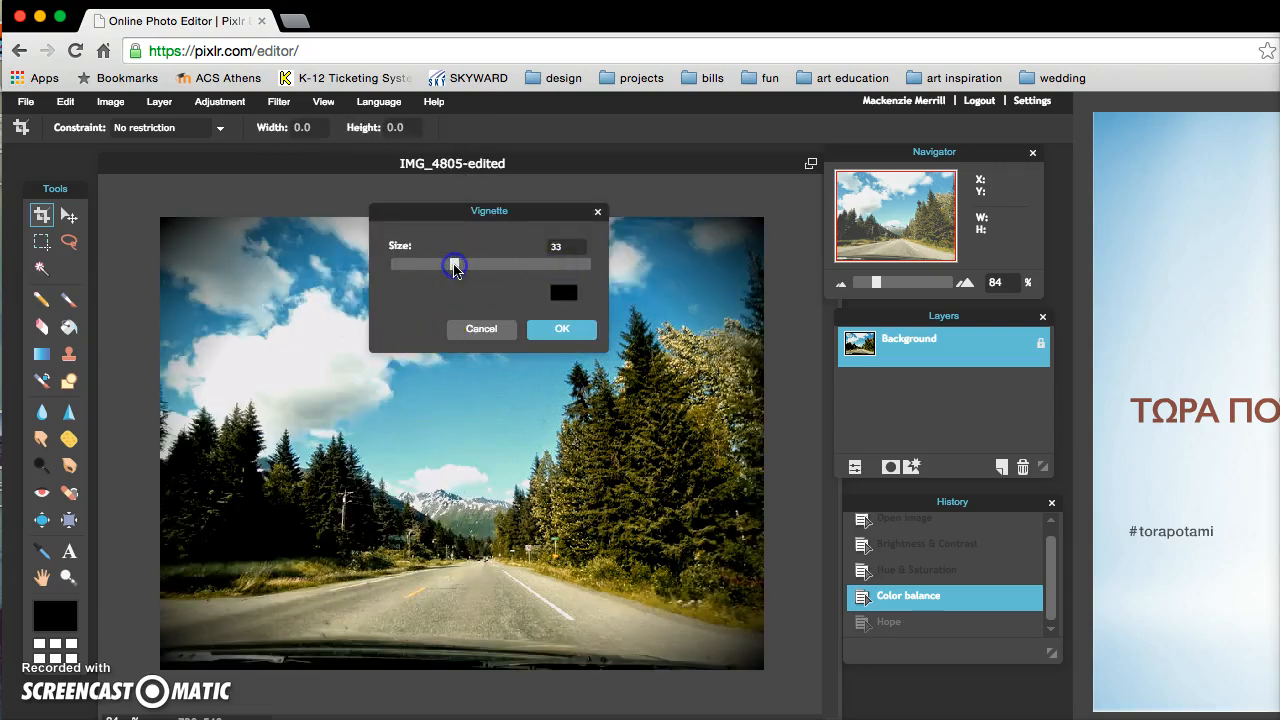
click(492, 338)
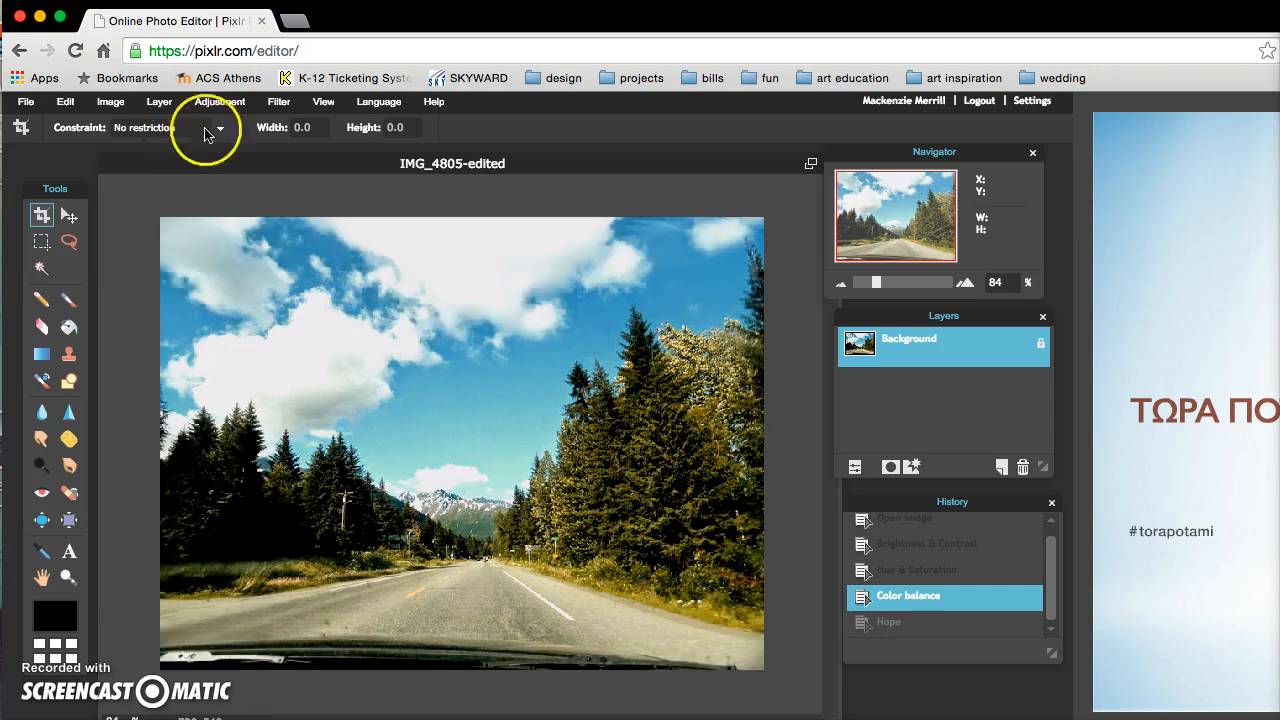
click(160, 102)
mouse_move(220, 104)
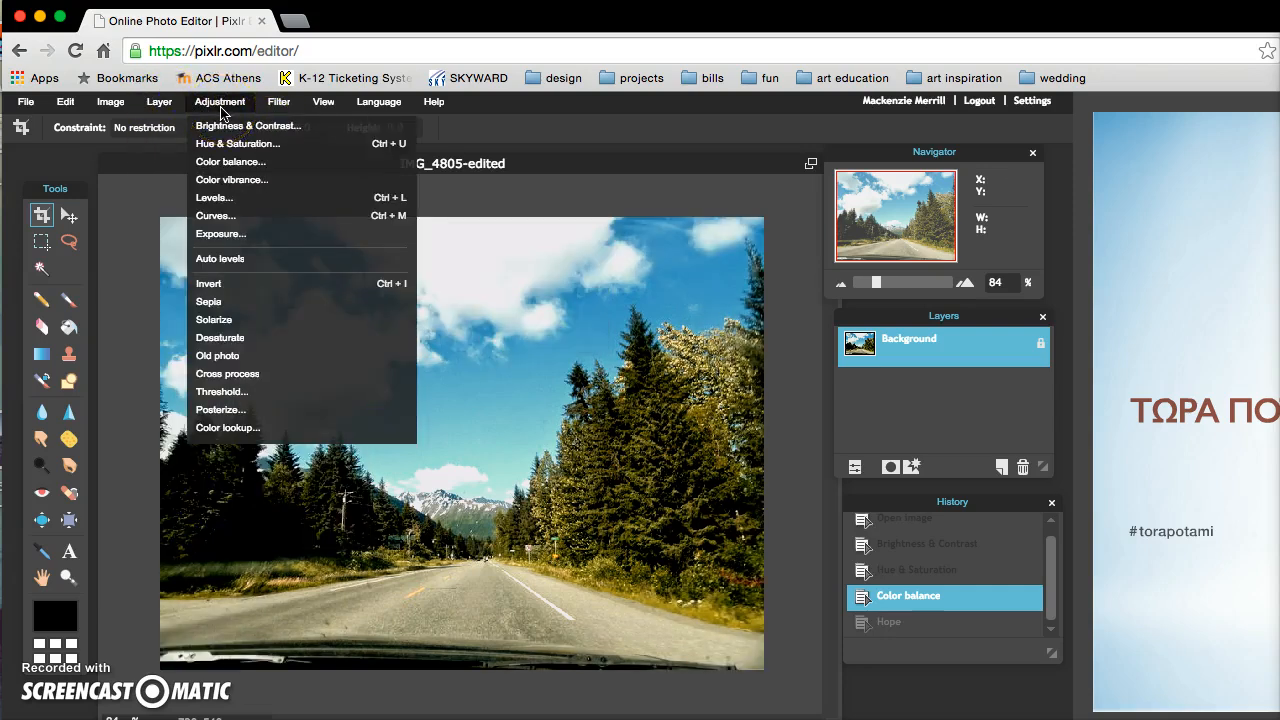
click(221, 101)
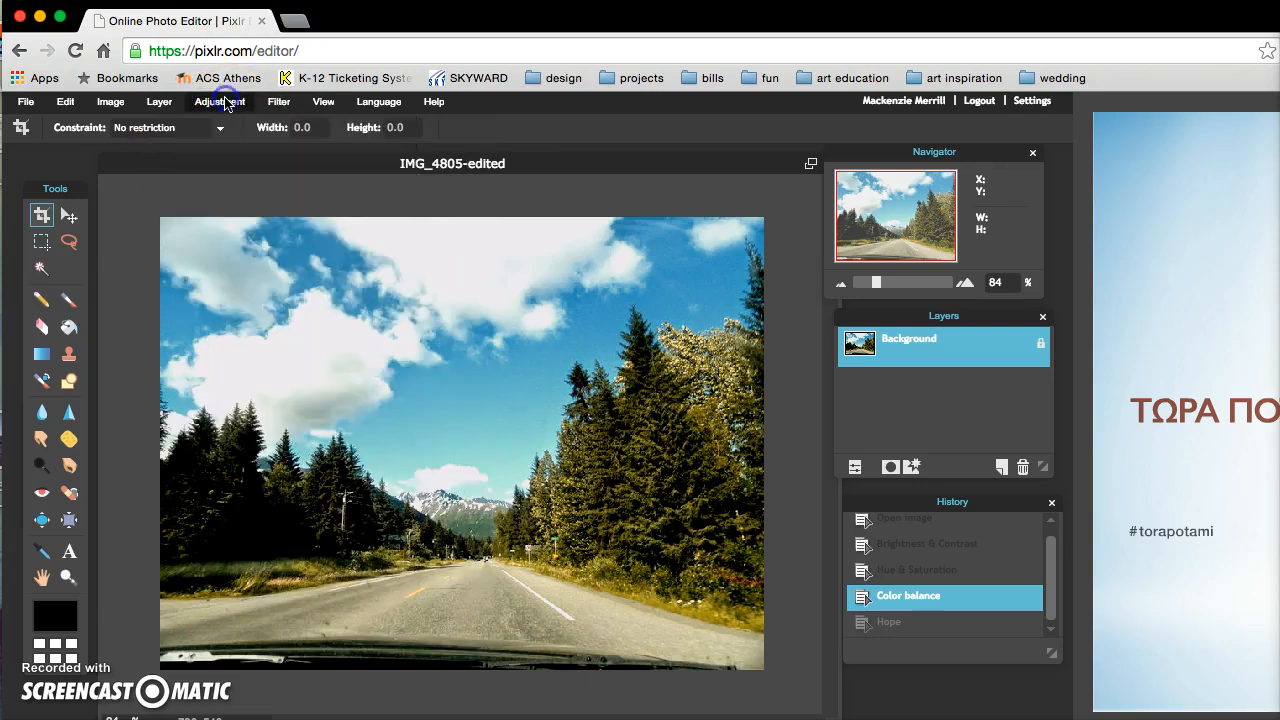